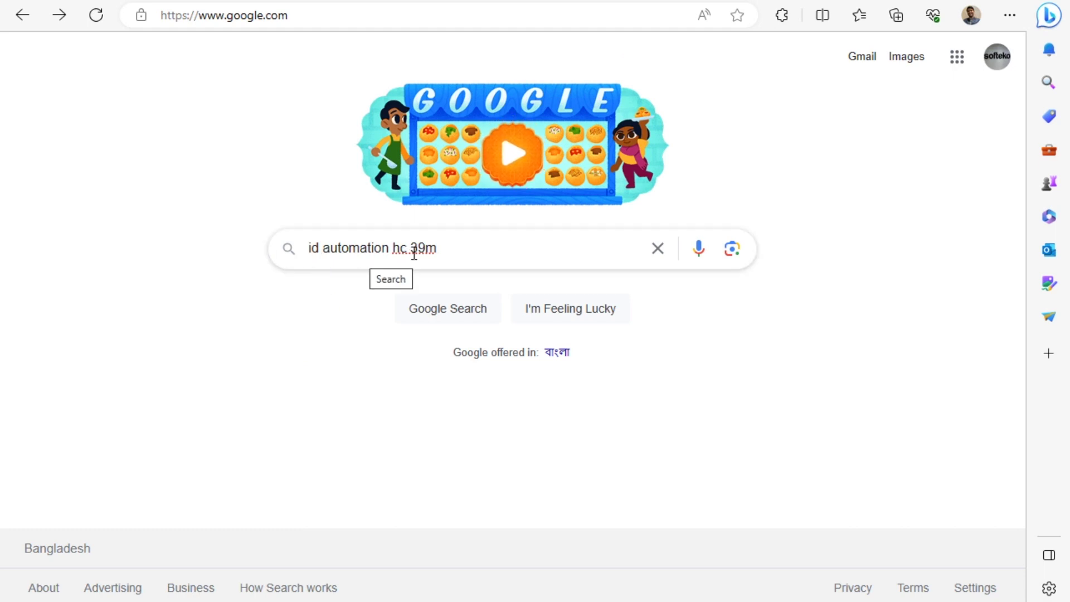
- Search Google for 'id automation hc 39m' and open the DaFont IDAutomationHC39M result
{"action": "left_click", "coordinate": [443, 249]}
{"action": "key", "text": "Return"}
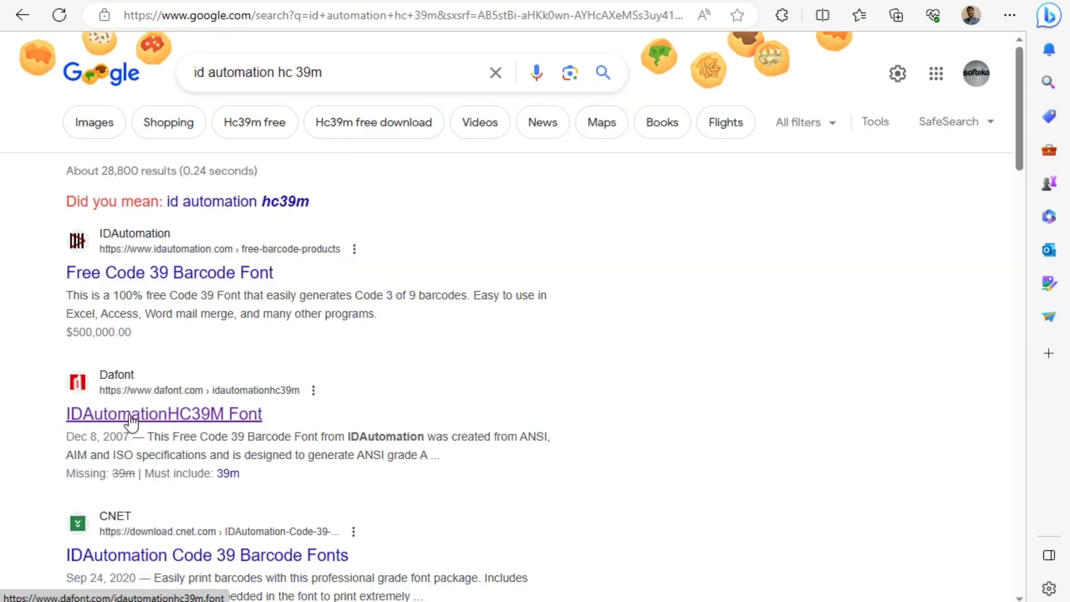
{"action": "left_click", "coordinate": [131, 417]}
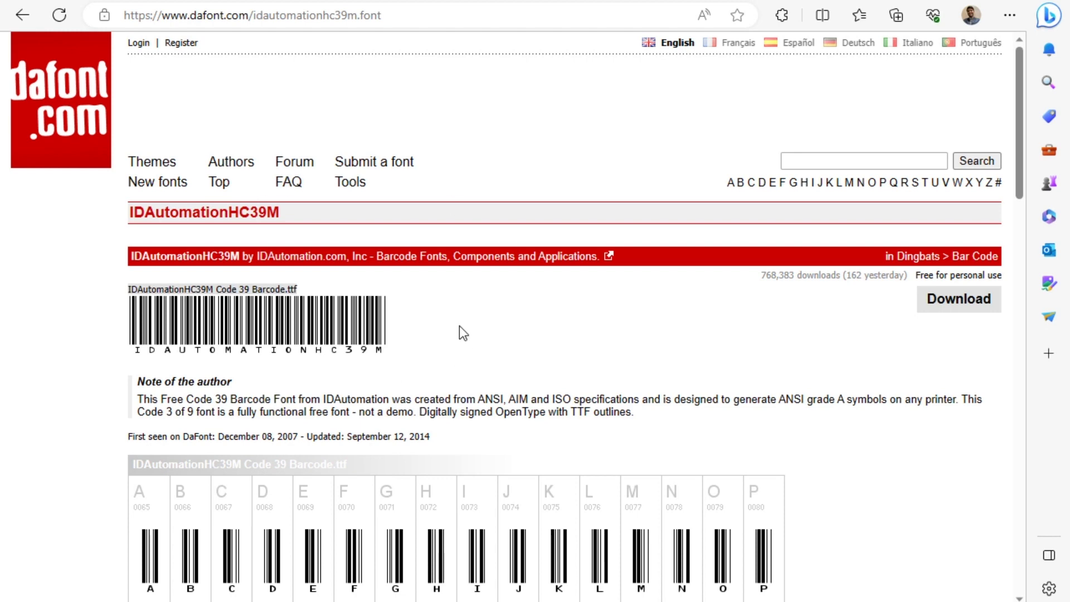
- Download idautomationhc39m.zip from the DaFont font page
{"action": "left_click", "coordinate": [948, 305]}
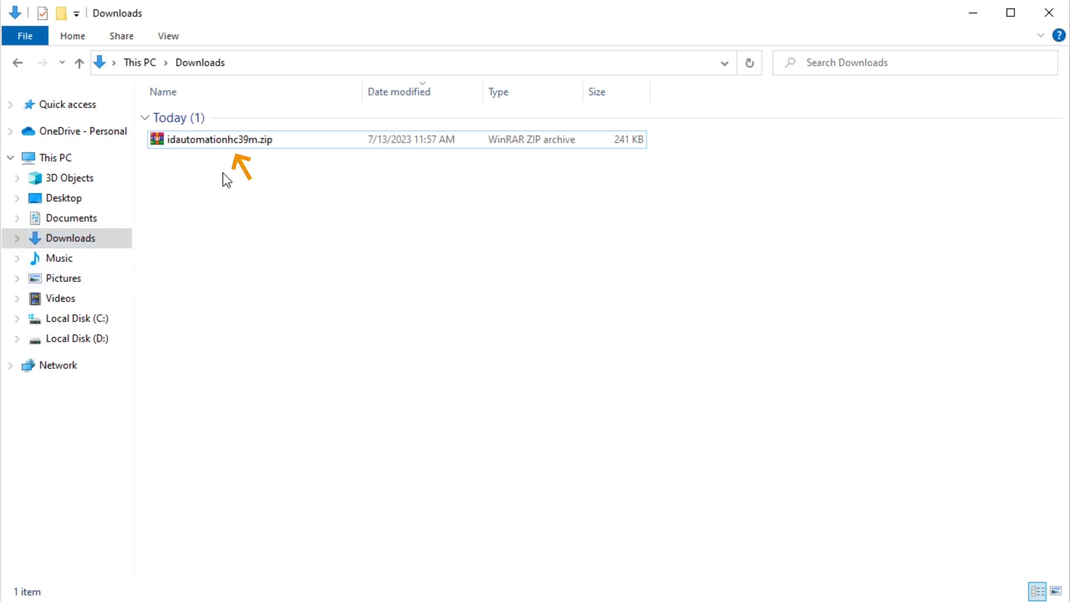
- Extract idautomationhc39m.zip into Downloads and open the IDAHC39M Code 39 Barcode font file
{"action": "right_click", "coordinate": [206, 141]}
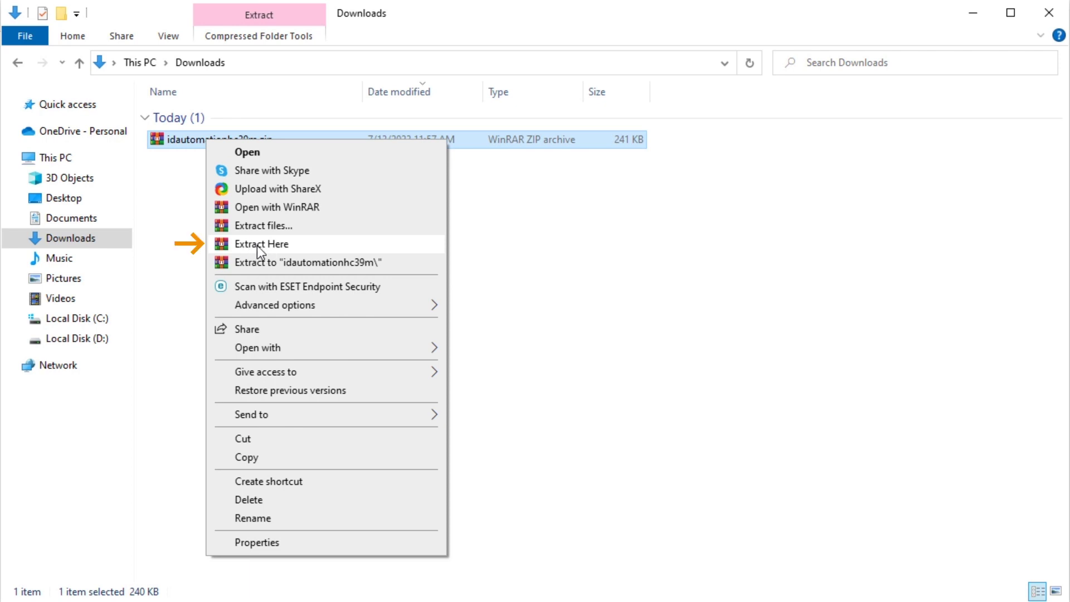
{"action": "left_click", "coordinate": [268, 246]}
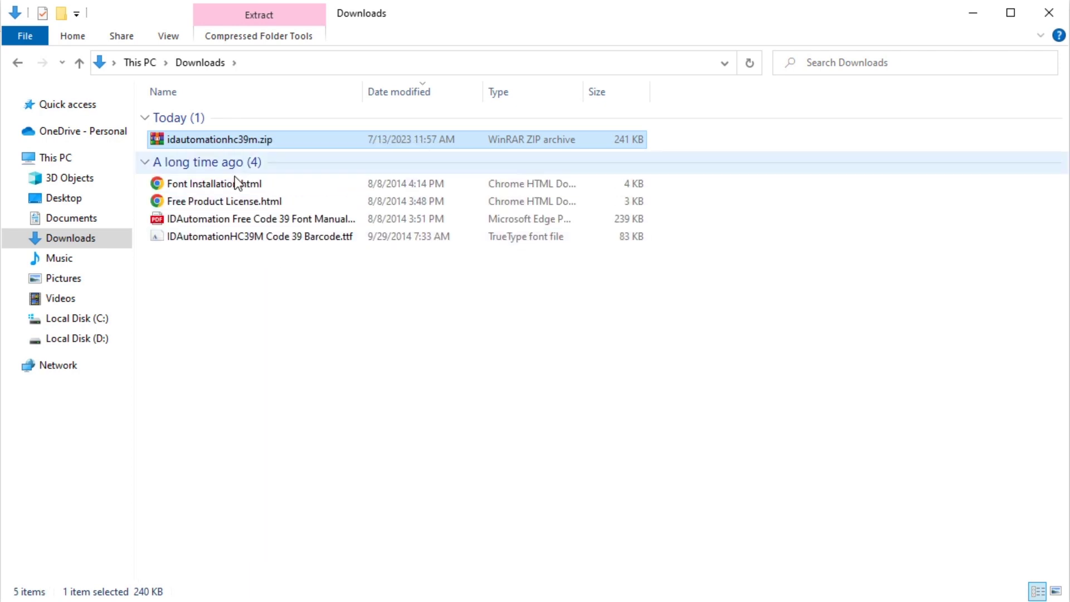
{"action": "double_click", "coordinate": [324, 238]}
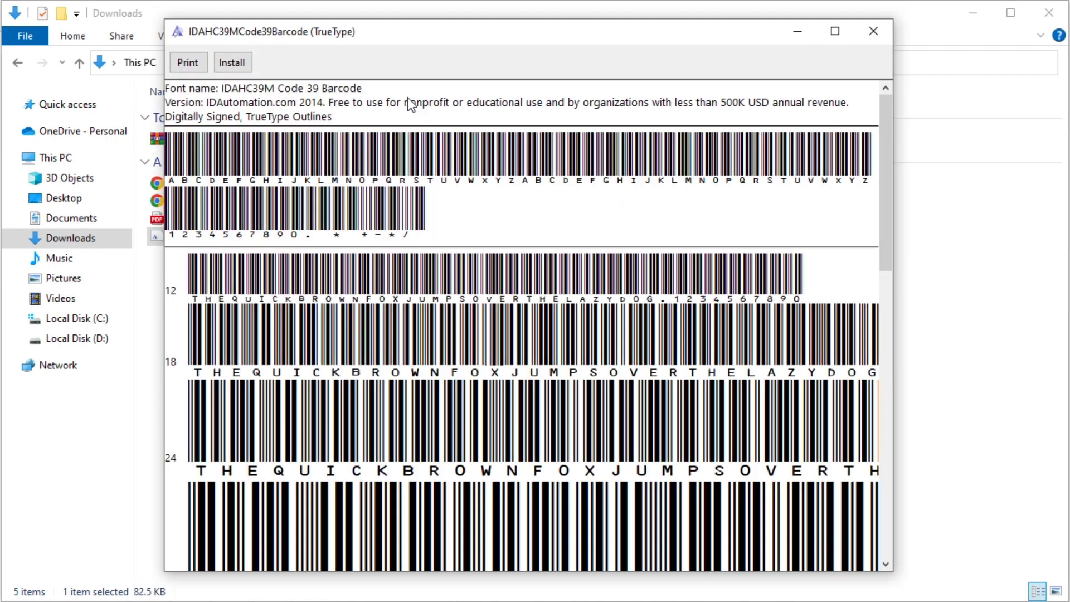
- Install the IDAHC39M Code 39 Barcode TrueType font from Font Viewer
{"action": "left_click", "coordinate": [240, 66]}
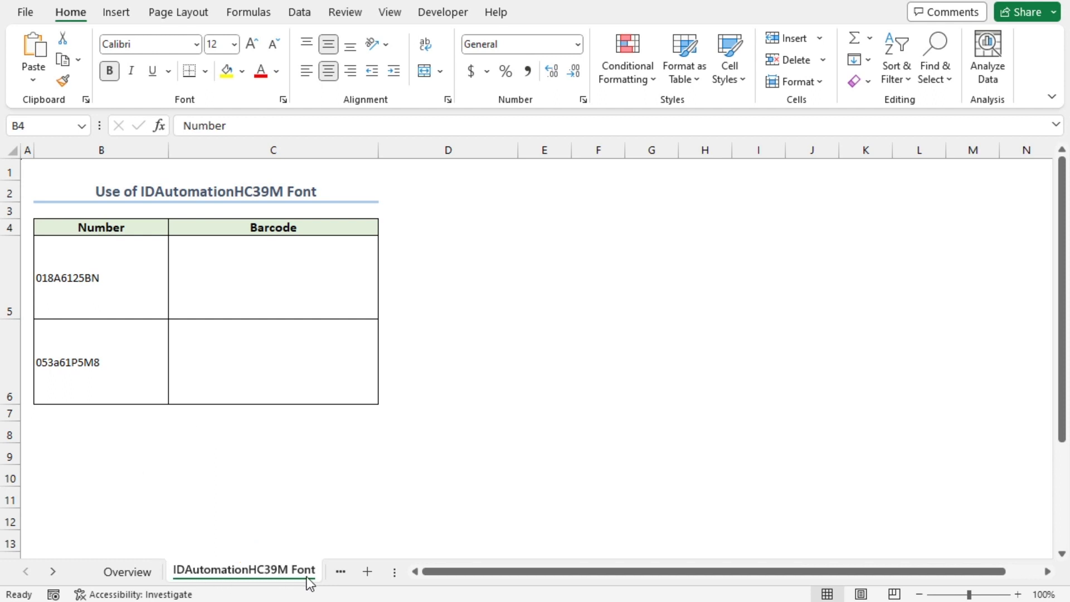
- Apply the Text number format to the Number cells B5:B6
{"action": "left_click", "coordinate": [104, 277]}
{"action": "left_click", "coordinate": [102, 356], "text": "shift"}
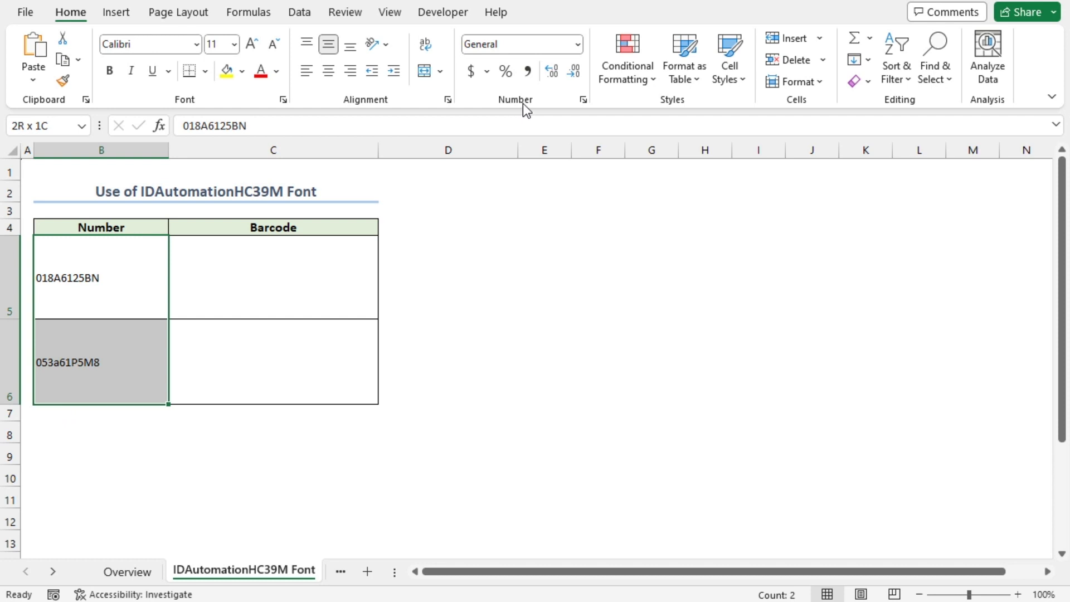
{"action": "left_click", "coordinate": [578, 46]}
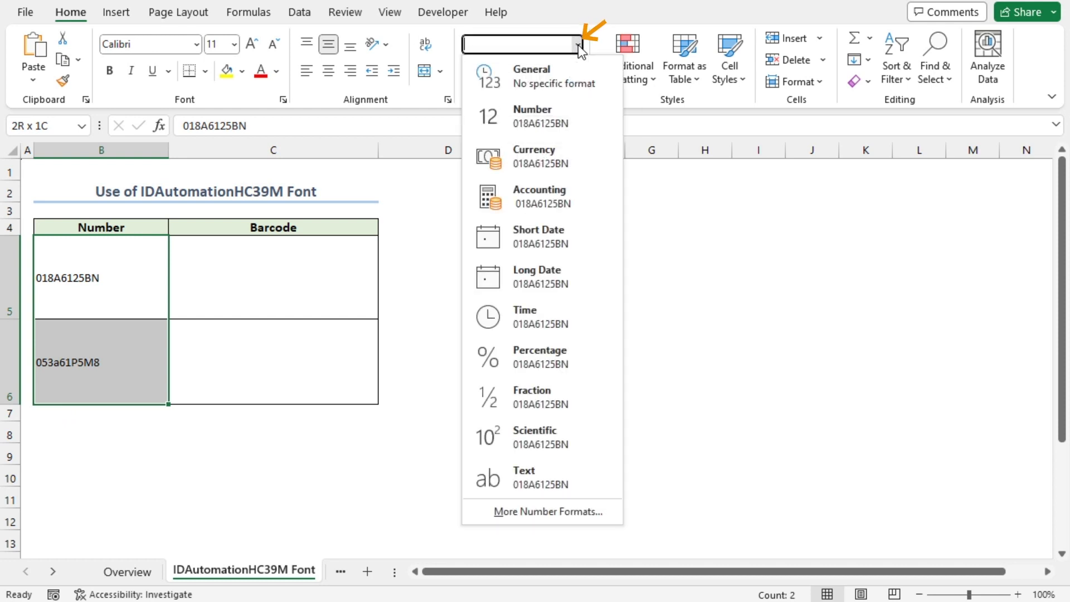
{"action": "left_click", "coordinate": [537, 477]}
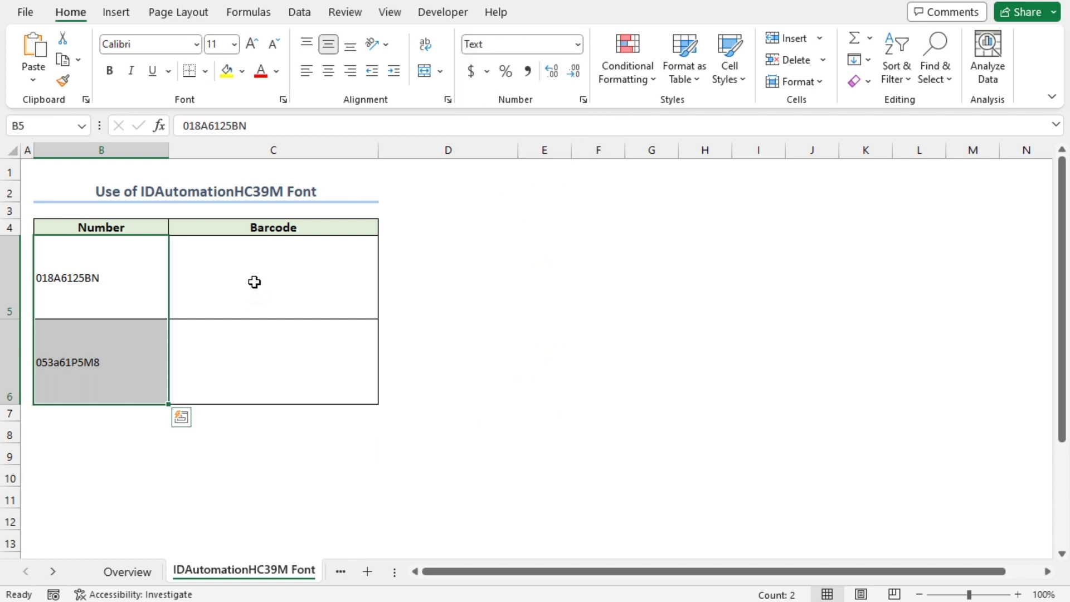
{"action": "left_click", "coordinate": [254, 282]}
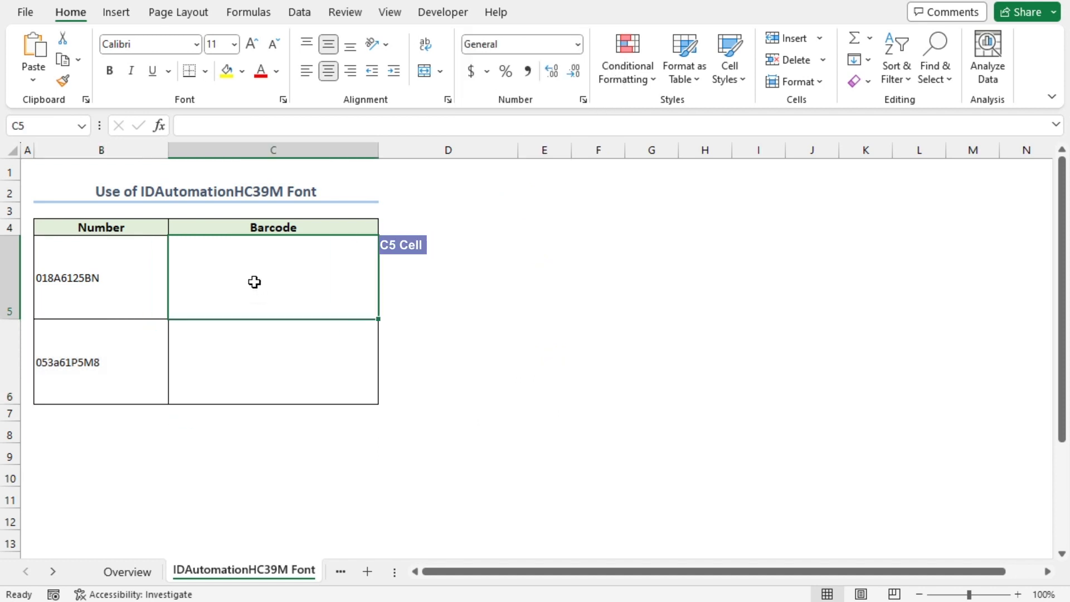
- Enter ="("&B5&")" in C5 so it displays (018A6125BN)
{"action": "type", "text": "="}
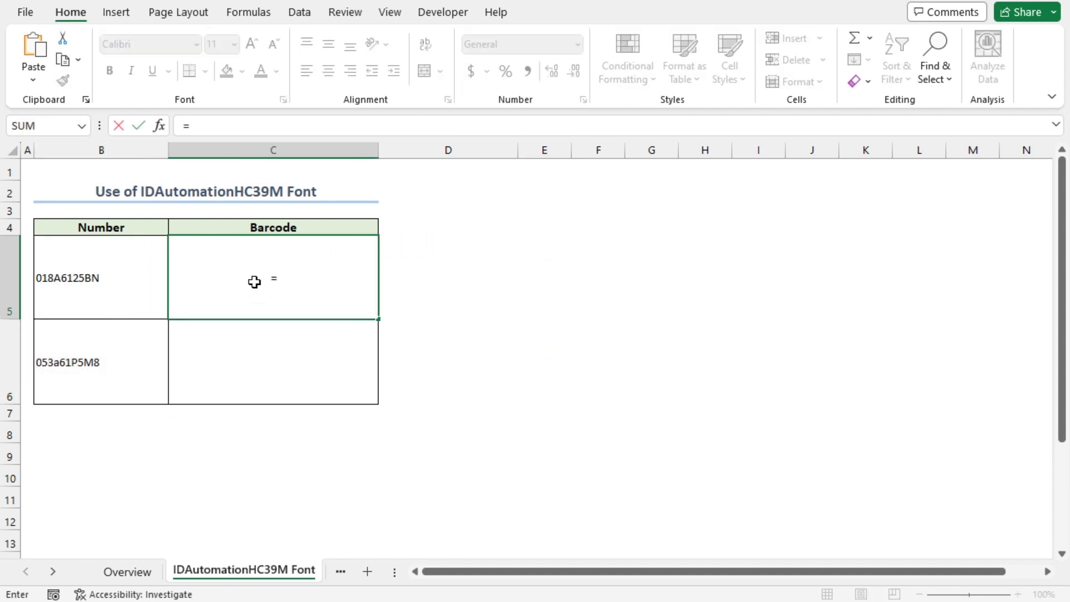
{"action": "type", "text": "\"(\"&"}
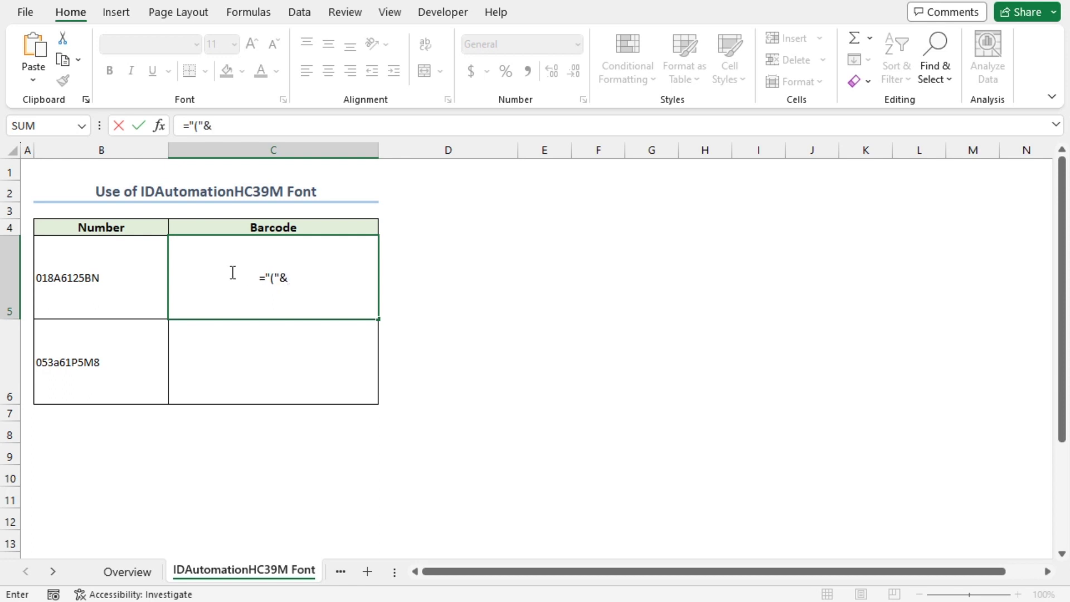
{"action": "left_click", "coordinate": [101, 275]}
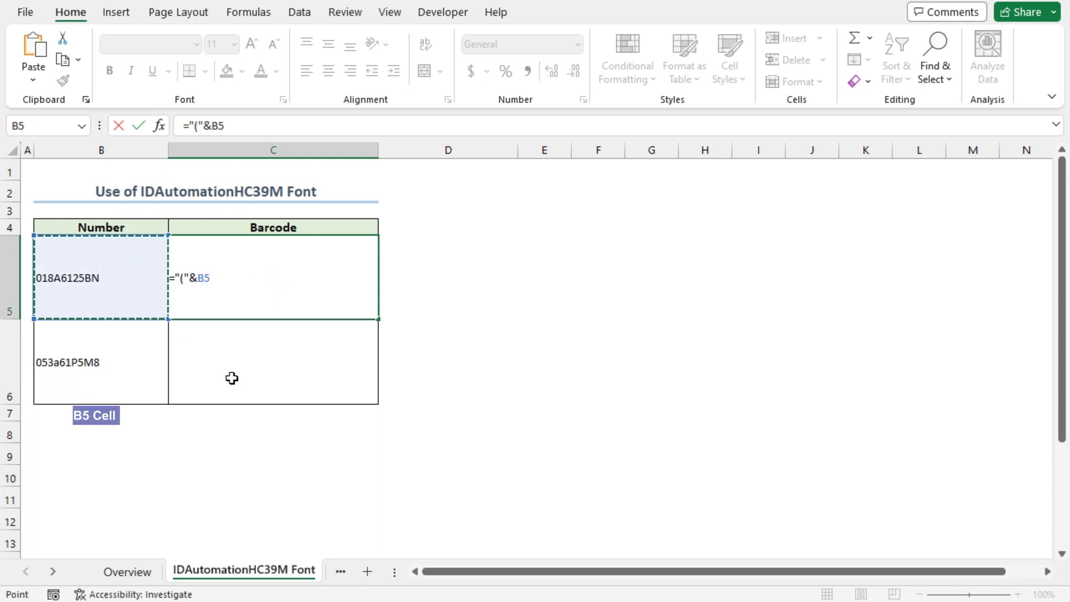
{"action": "type", "text": "&"}
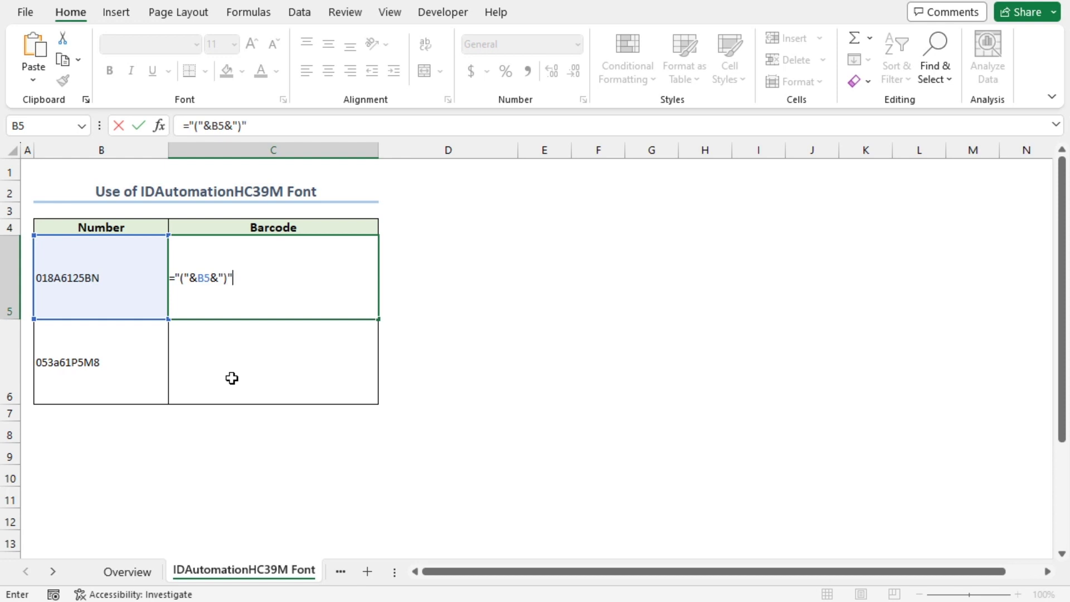
{"action": "type", "text": "\")\""}
{"action": "key", "text": "Return"}
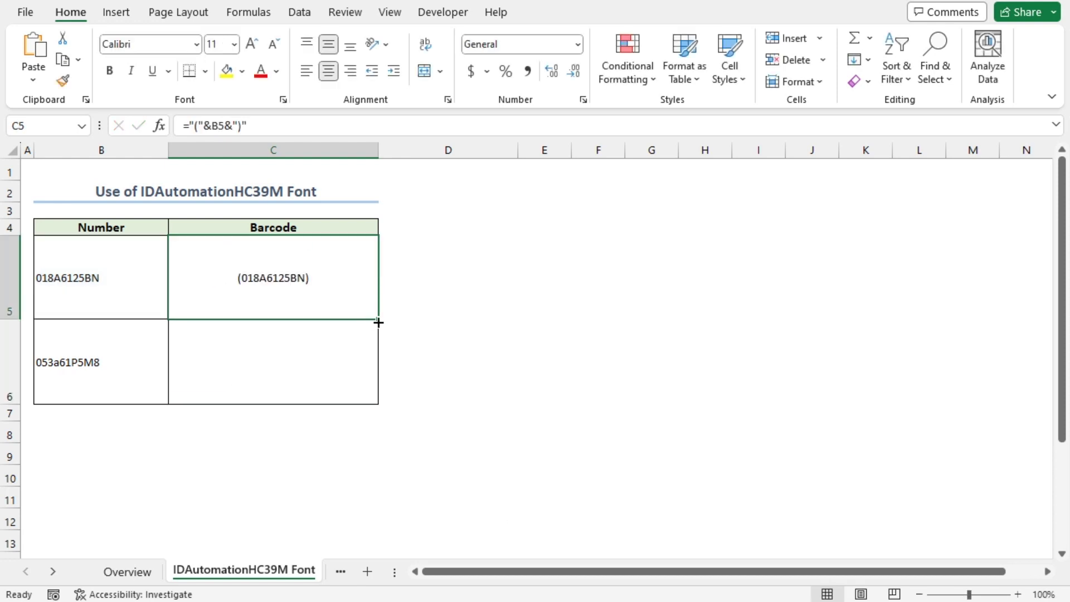
- Fill the C5 formula down to C6 and set C5:C6 to the IDAHC39M Code 39 Barcode font
{"action": "left_click_drag", "start_coordinate": [379, 320], "coordinate": [367, 375]}
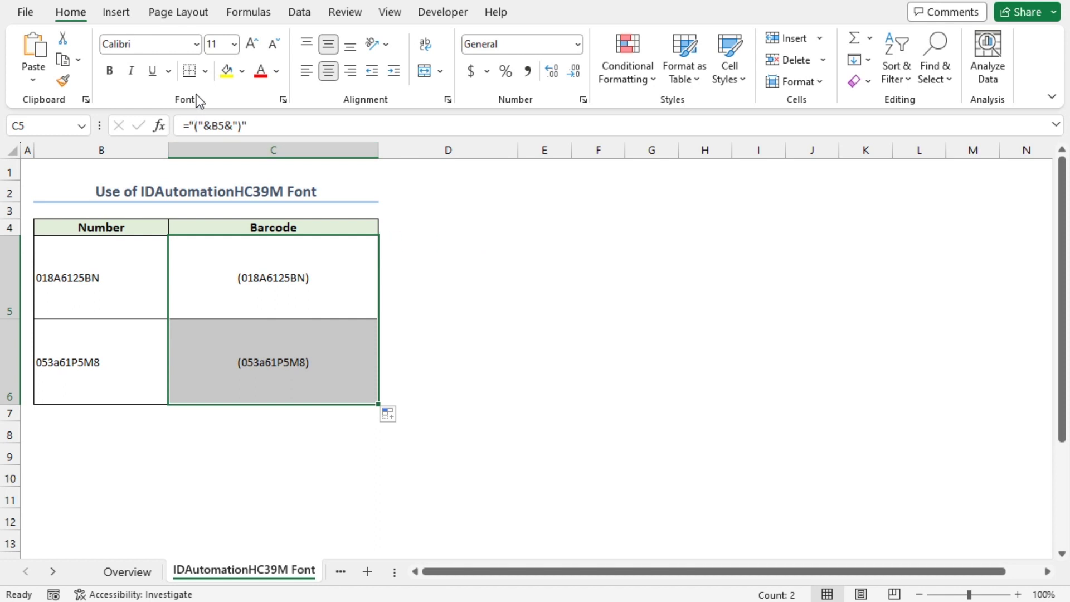
{"action": "left_click", "coordinate": [197, 44]}
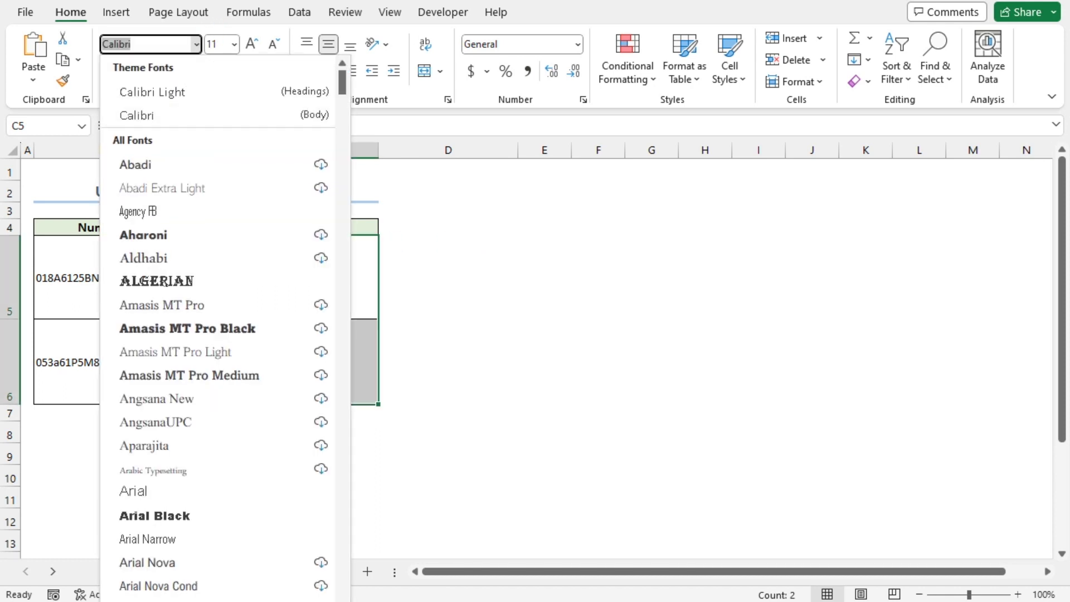
{"action": "left_click_drag", "start_coordinate": [262, 598], "coordinate": [265, 538]}
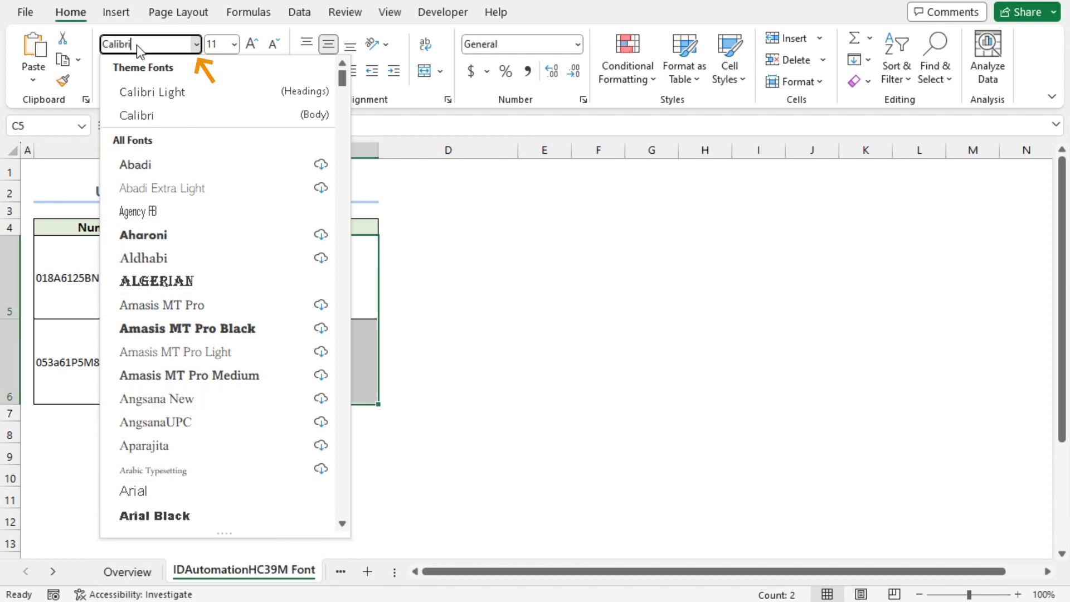
{"action": "left_click_drag", "start_coordinate": [139, 51], "coordinate": [102, 53]}
{"action": "type", "text": "IDAuto"}
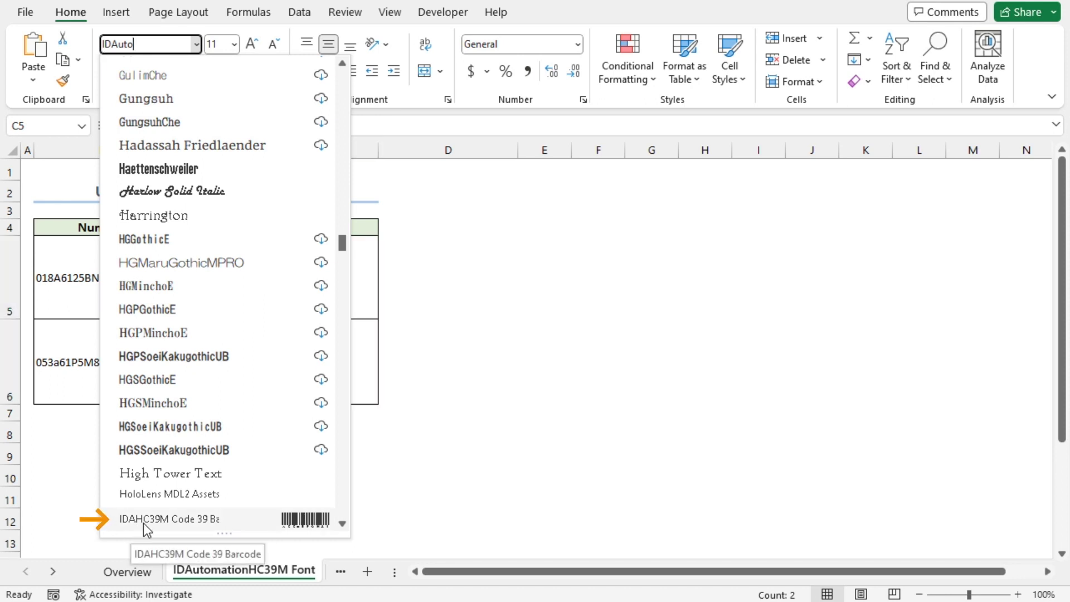
{"action": "left_click", "coordinate": [188, 520]}
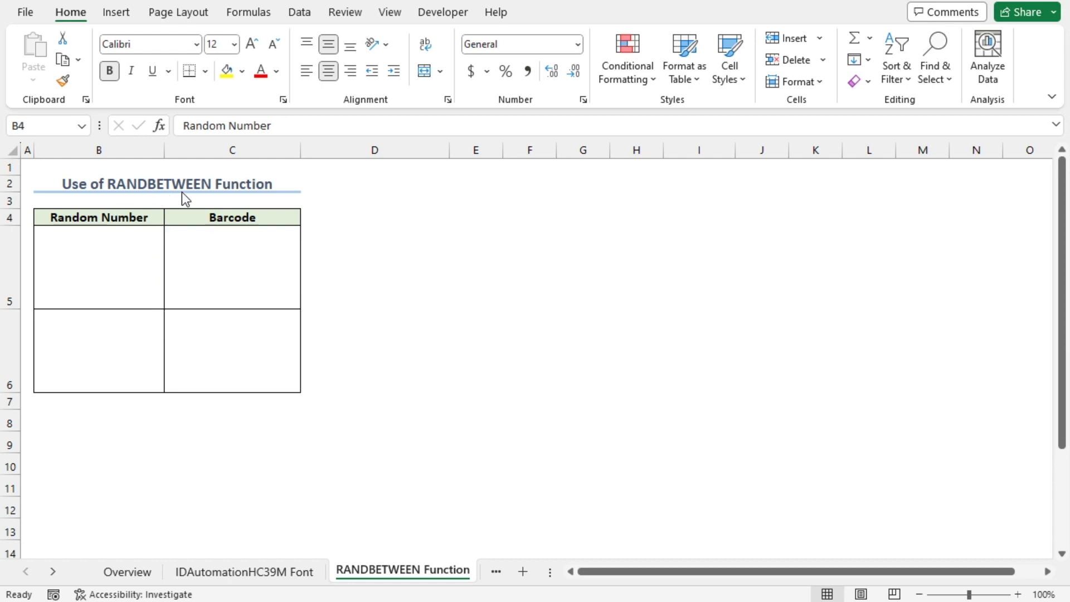
- Enter =RANDBETWEEN(1000,10000) in B5, producing the random number 2446
{"action": "left_click", "coordinate": [104, 267]}
{"action": "type", "text": "="}
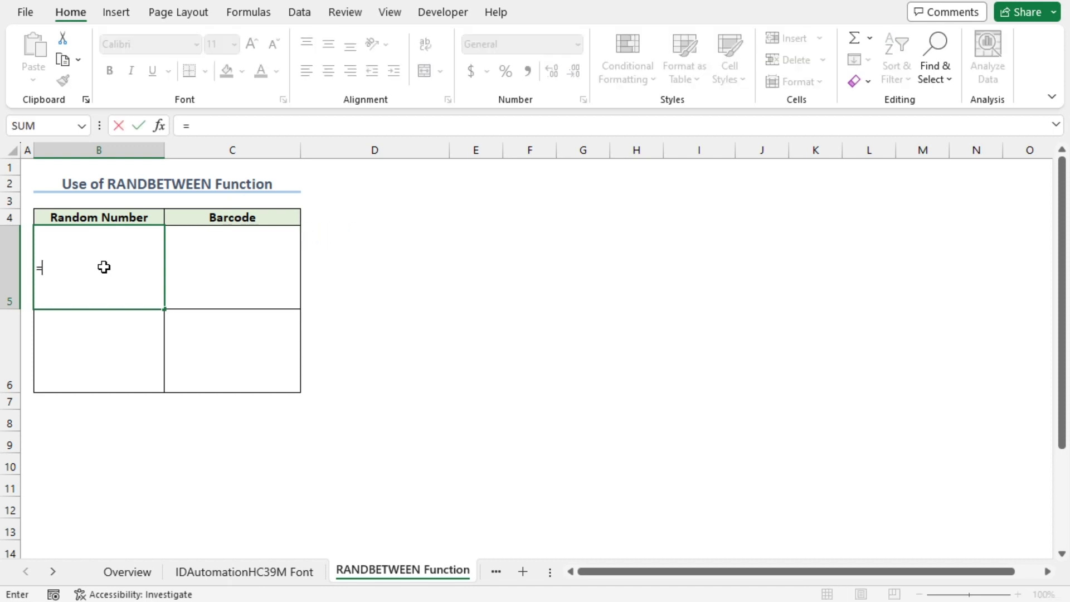
{"action": "type", "text": "randbetw"}
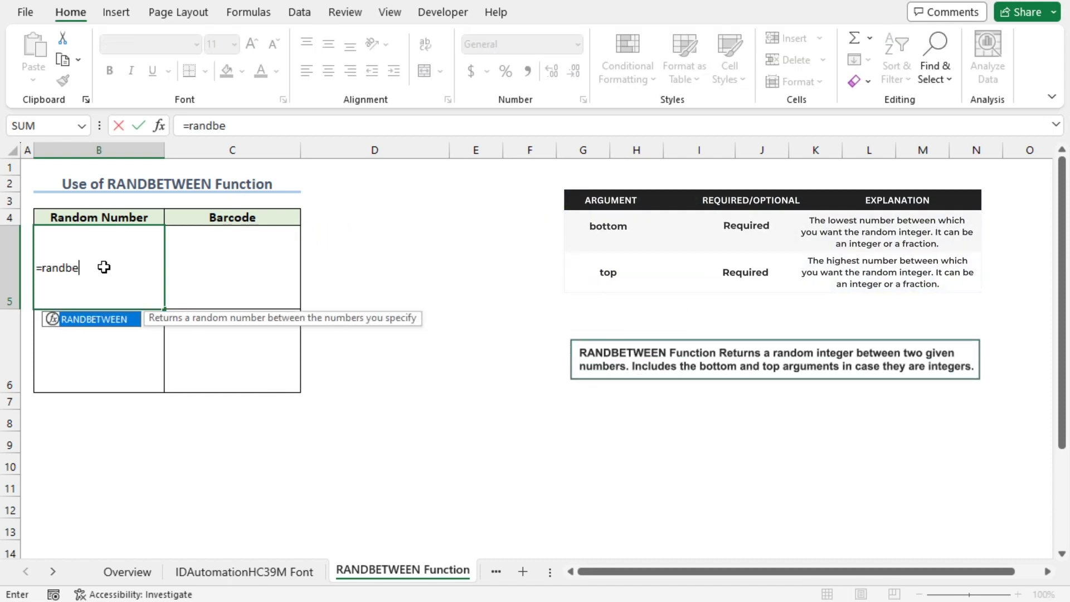
{"action": "double_click", "coordinate": [136, 320]}
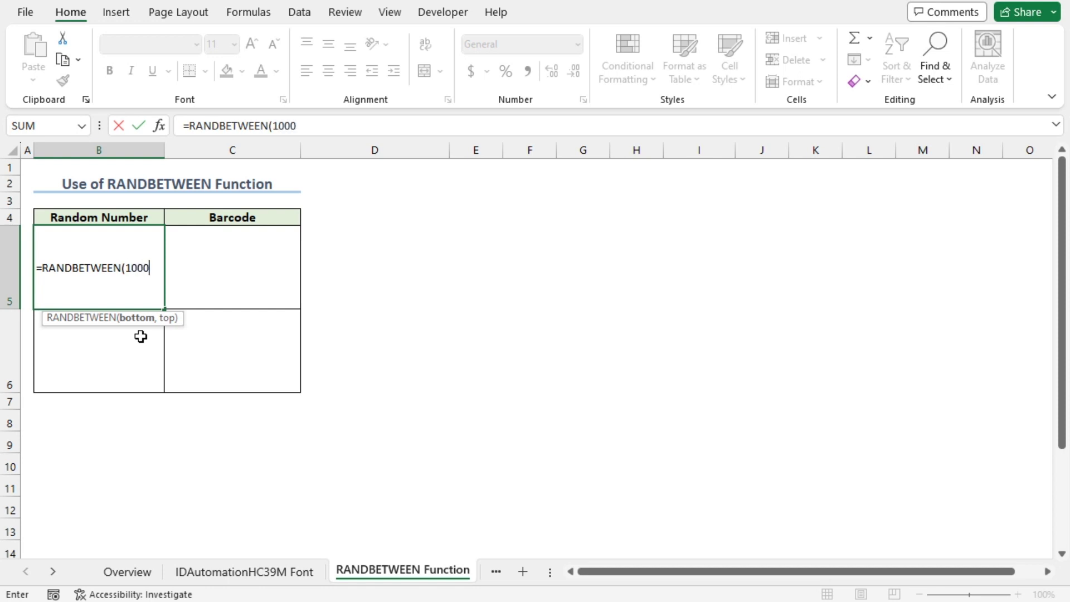
{"action": "type", "text": "1000,10000"}
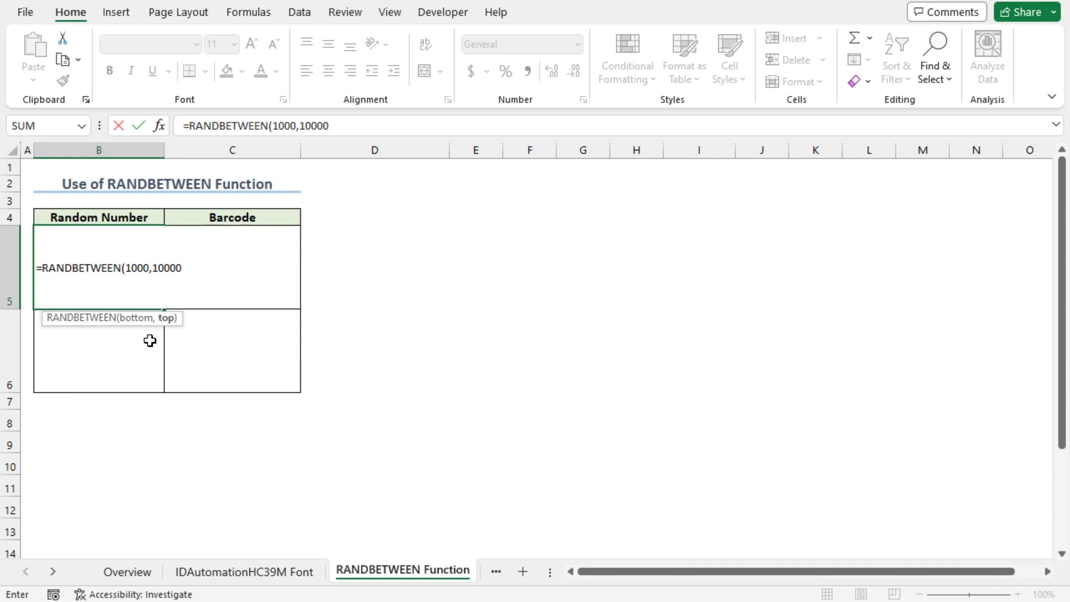
{"action": "type", "text": ")"}
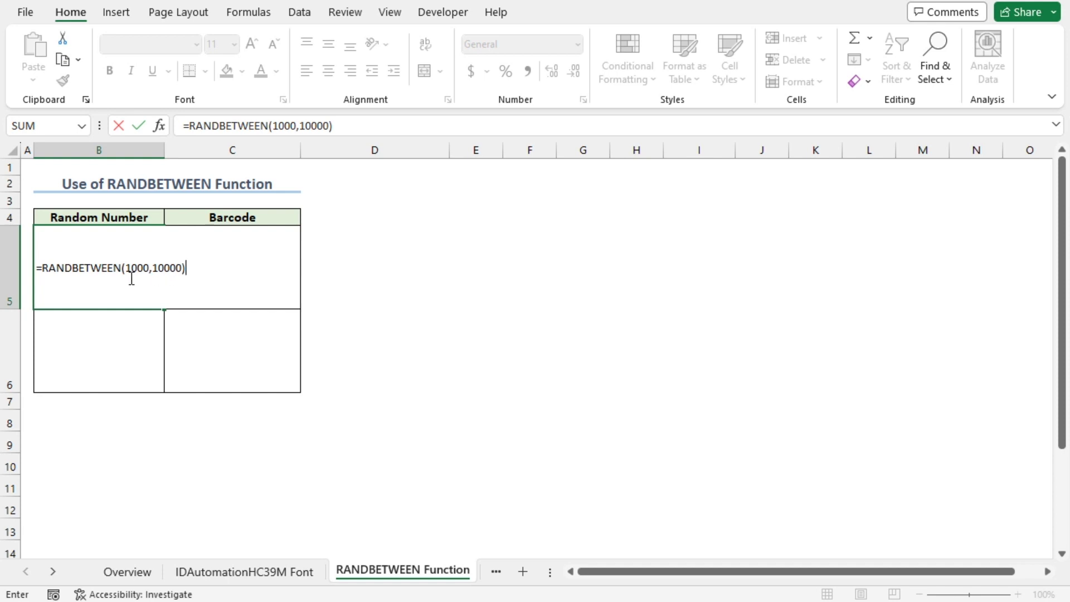
{"action": "key", "text": "Return"}
{"action": "left_click", "coordinate": [163, 279]}
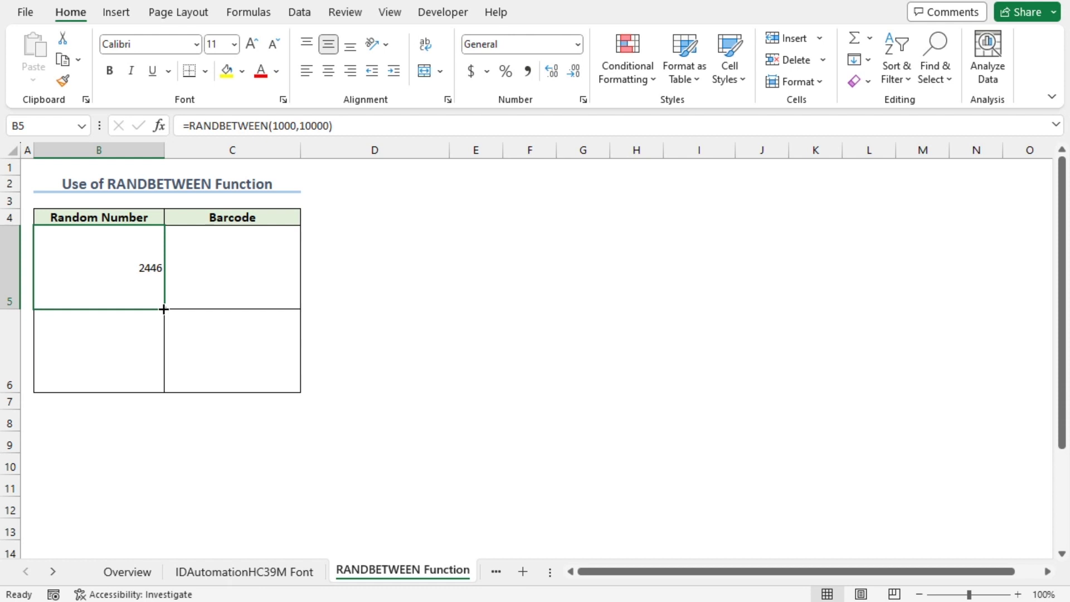
- Fill the RANDBETWEEN formula to B6, then paste B5:B6 back as static values 9853 and 1243
{"action": "left_click_drag", "start_coordinate": [164, 309], "coordinate": [164, 377]}
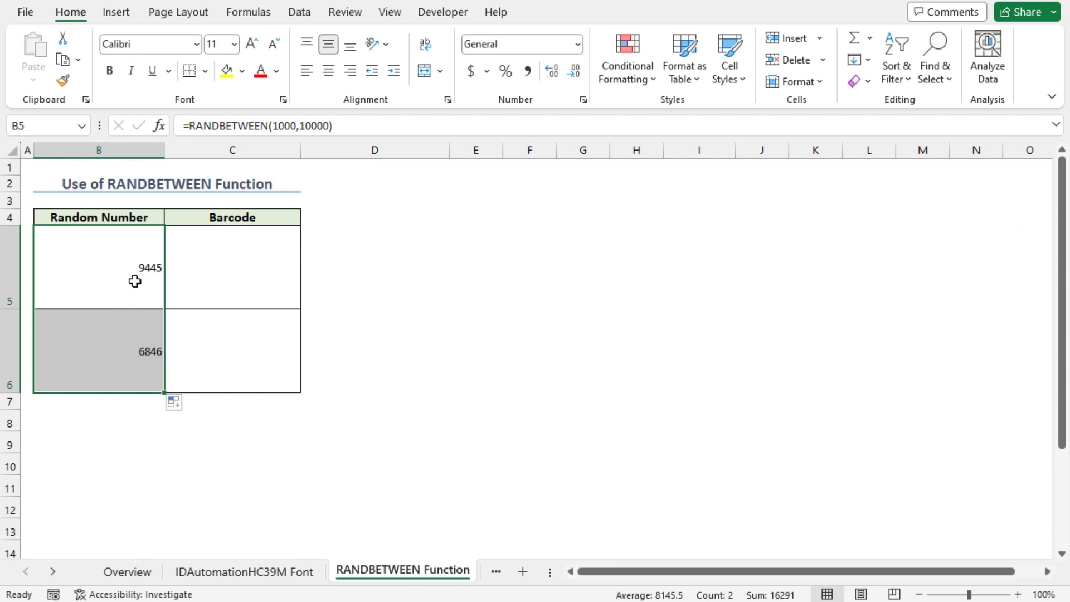
{"action": "key", "text": "ctrl+c"}
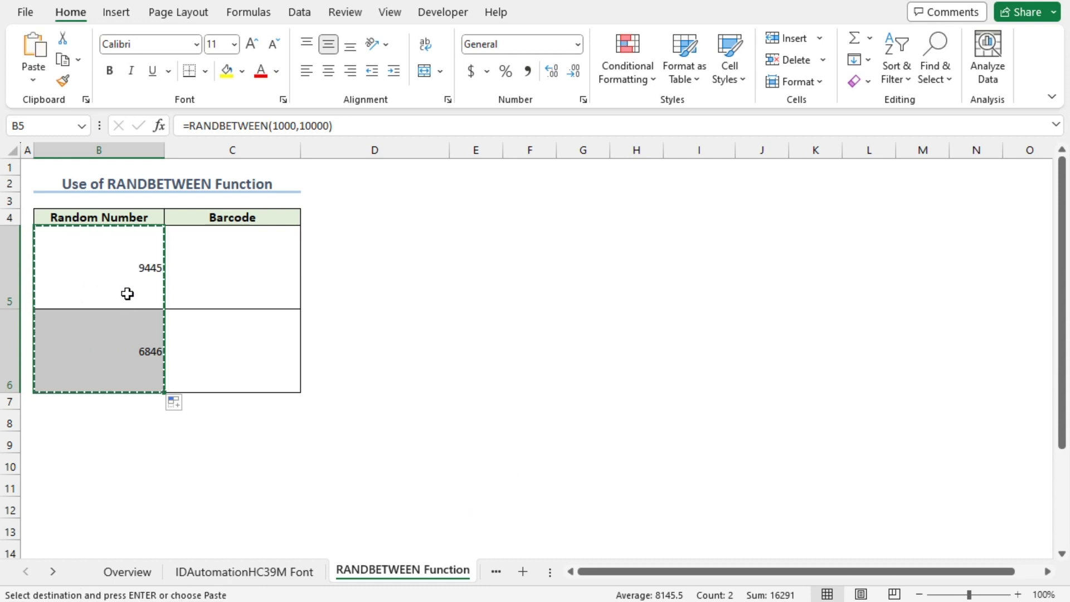
{"action": "left_click", "coordinate": [33, 84]}
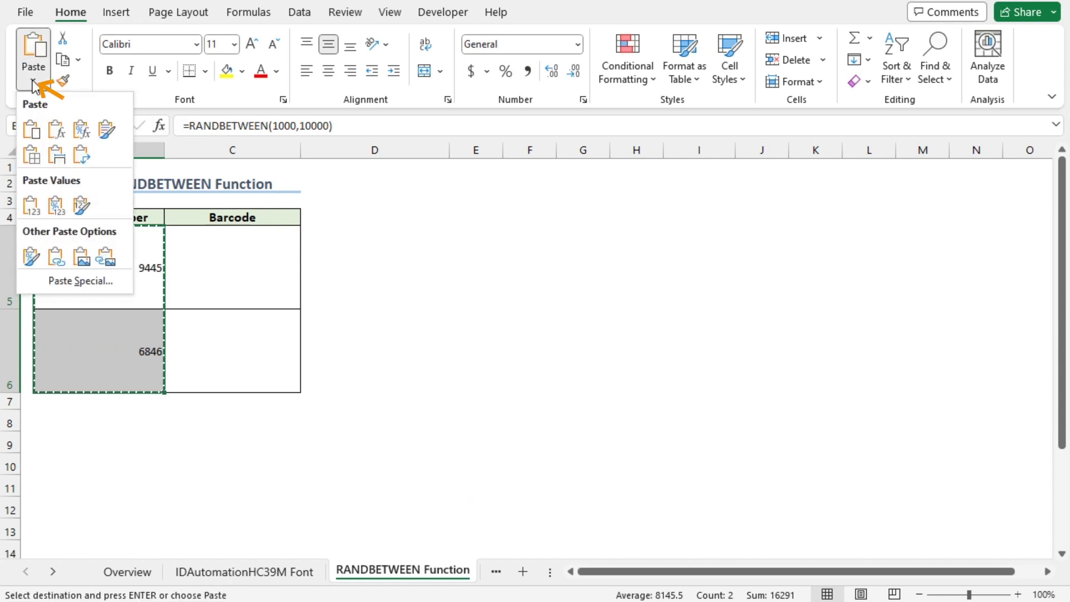
{"action": "left_click", "coordinate": [31, 209]}
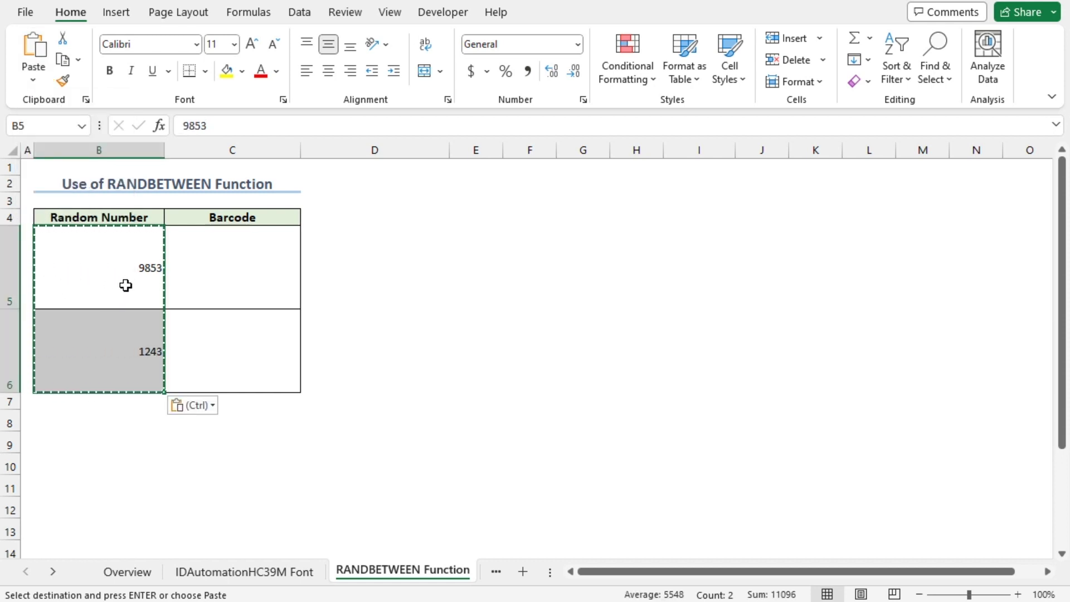
{"action": "key", "text": "Escape"}
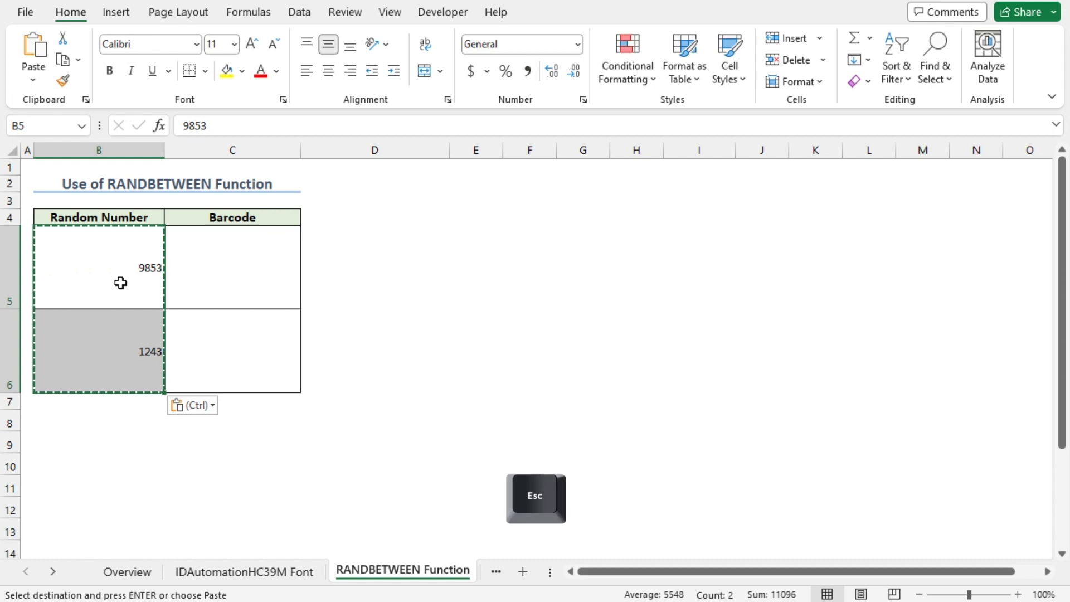
- Enter ="("&B5&")" in C5 so the Barcode cell shows (9853)
{"action": "left_click", "coordinate": [216, 282]}
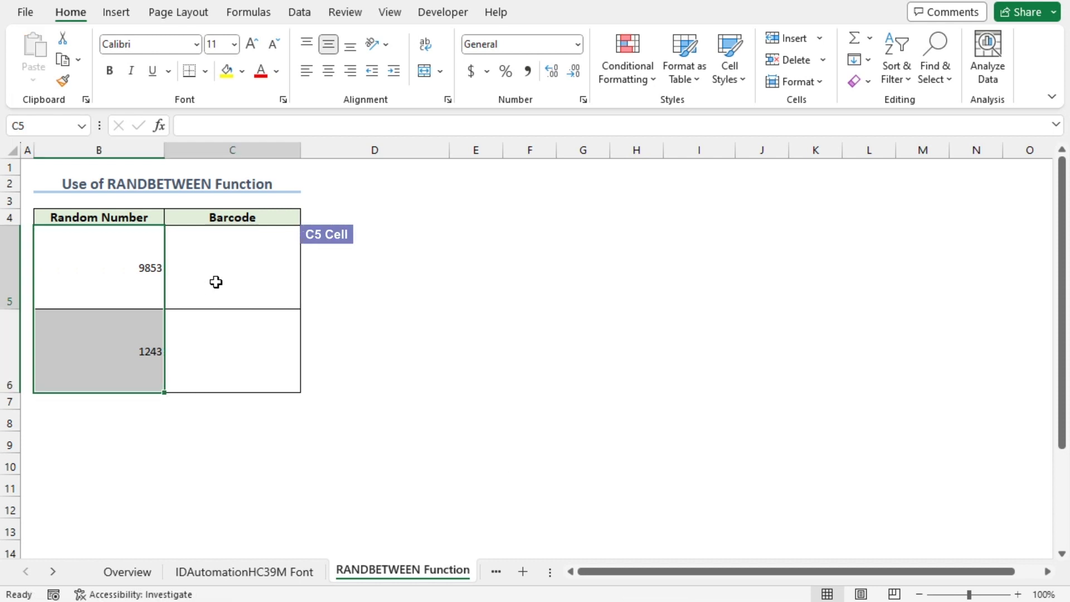
{"action": "type", "text": "="}
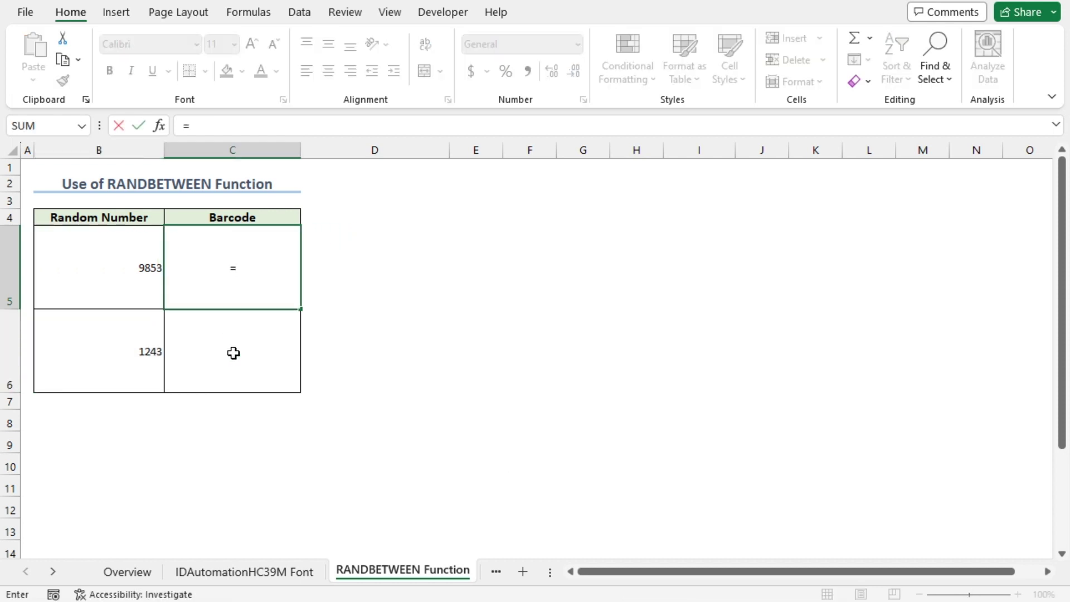
{"action": "type", "text": "\"(\"&"}
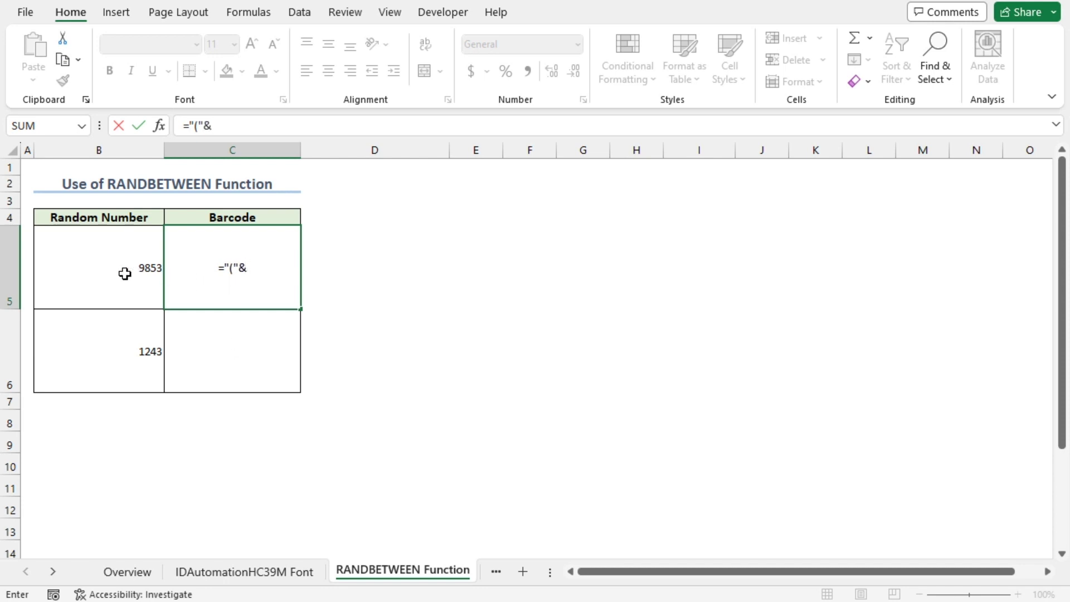
{"action": "left_click", "coordinate": [105, 270]}
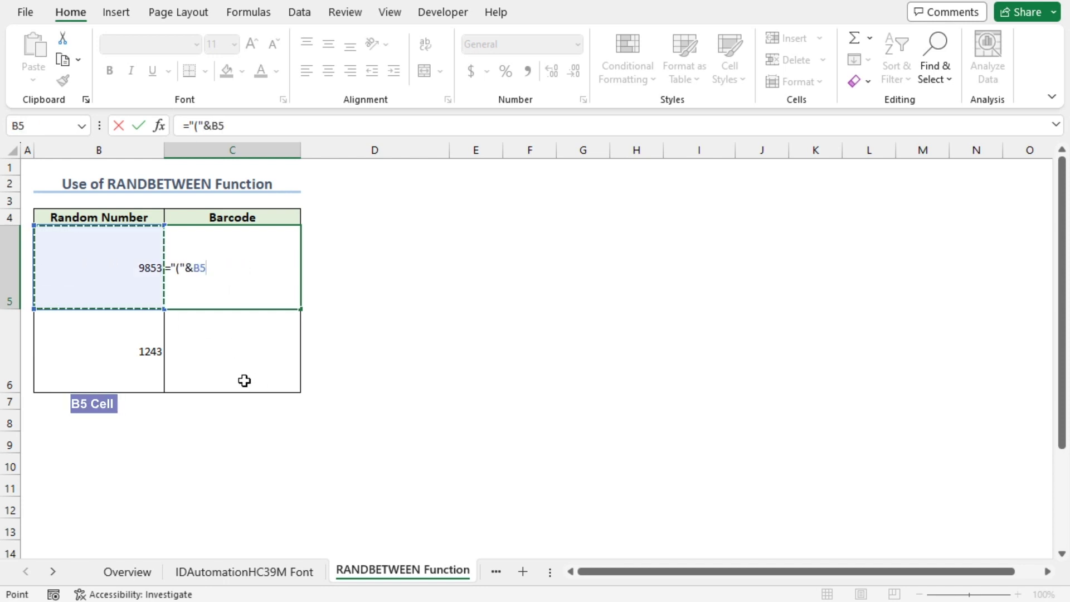
{"action": "type", "text": "&"}
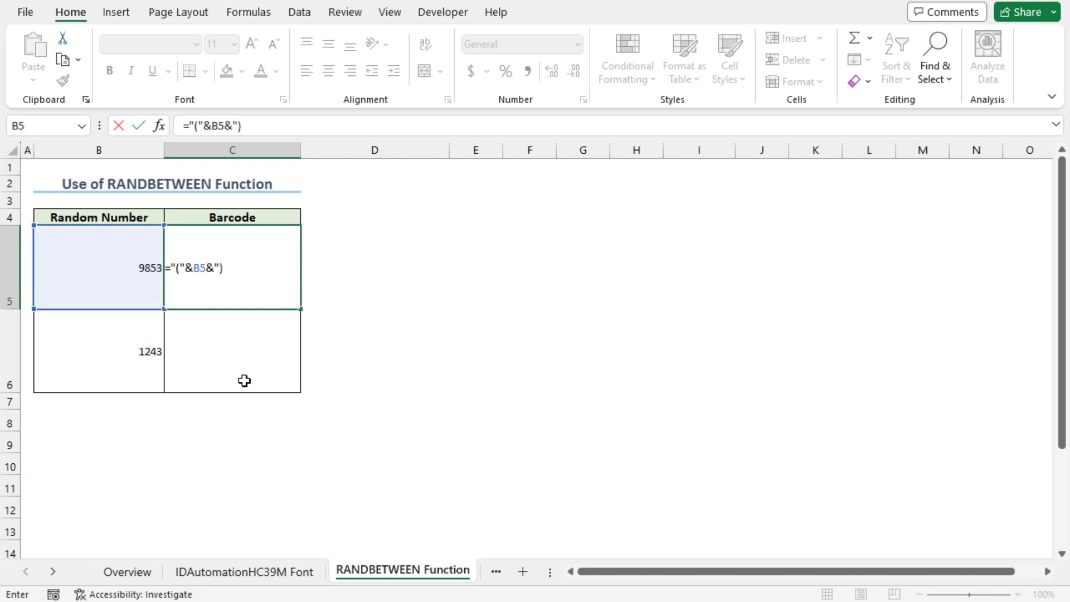
{"action": "key", "text": "Return"}
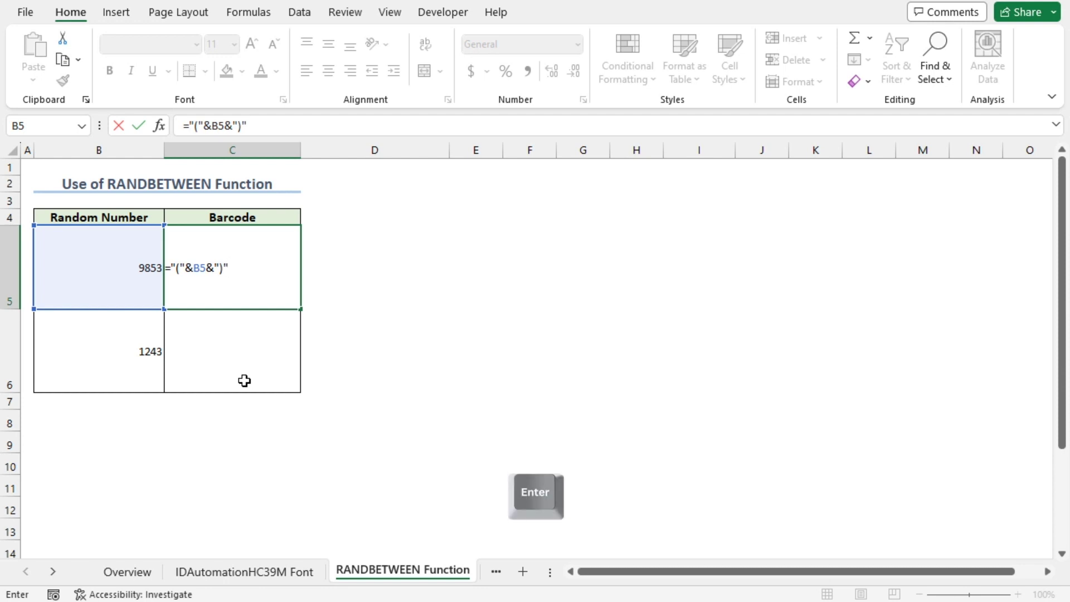
{"action": "left_click", "coordinate": [244, 296]}
- Copy C5's parenthesis formula to C6 and format C5:C6 in the IDAHC39M Code 39 Barcode font
{"action": "left_click_drag", "start_coordinate": [300, 310], "coordinate": [296, 385]}
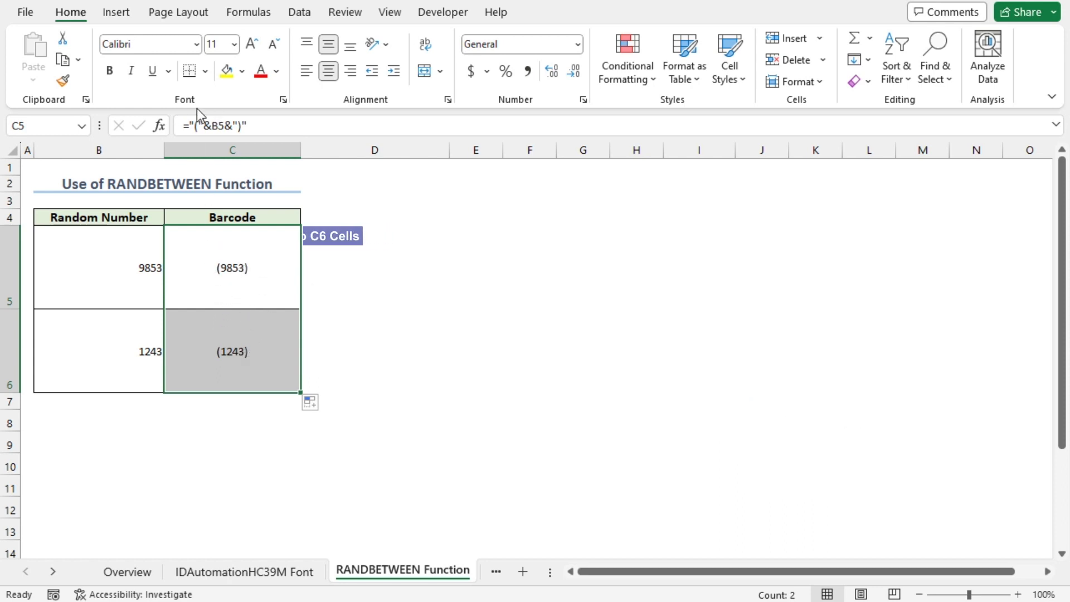
{"action": "left_click", "coordinate": [196, 44]}
{"action": "left_click_drag", "start_coordinate": [229, 579], "coordinate": [227, 534]}
{"action": "type", "text": "IDAHC39M Code 39"}
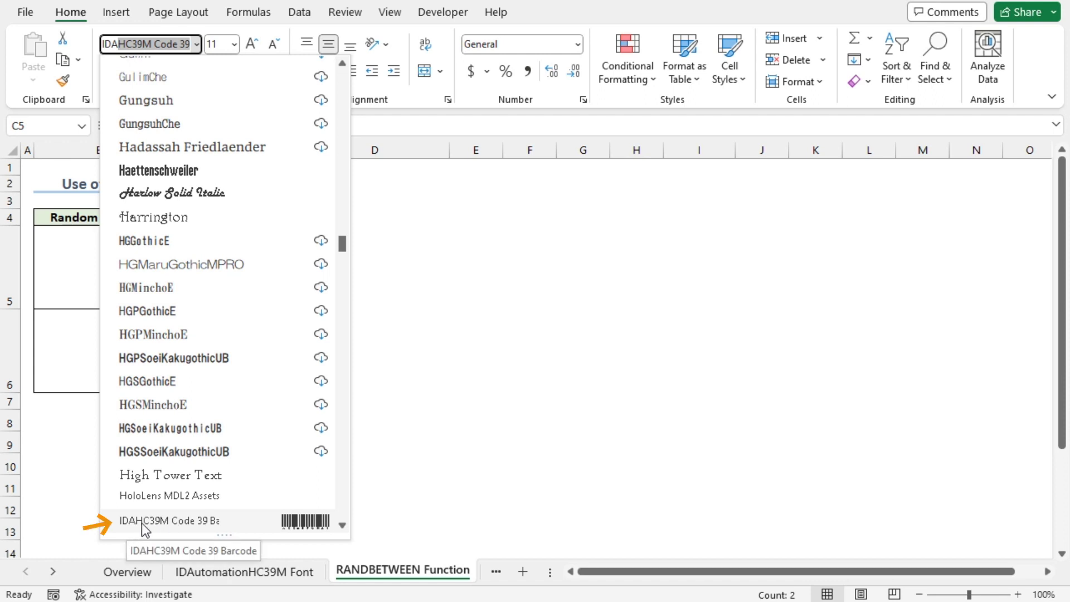
{"action": "left_click", "coordinate": [191, 520]}
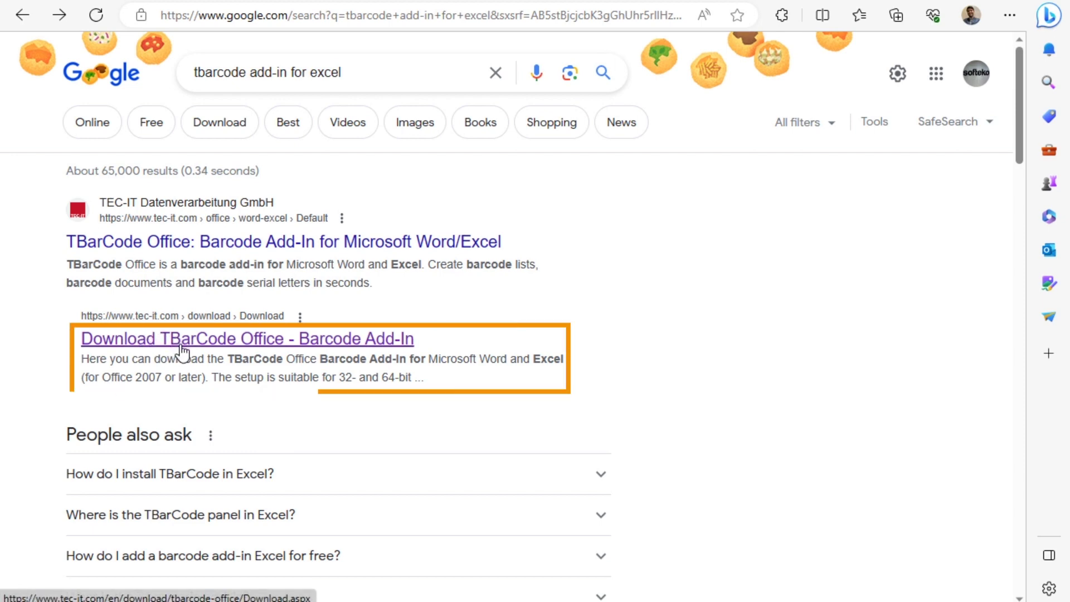
- Follow the 'Download TBarCode Office - Barcode Add-In' result to TEC-IT's download page
{"action": "left_click", "coordinate": [174, 347]}
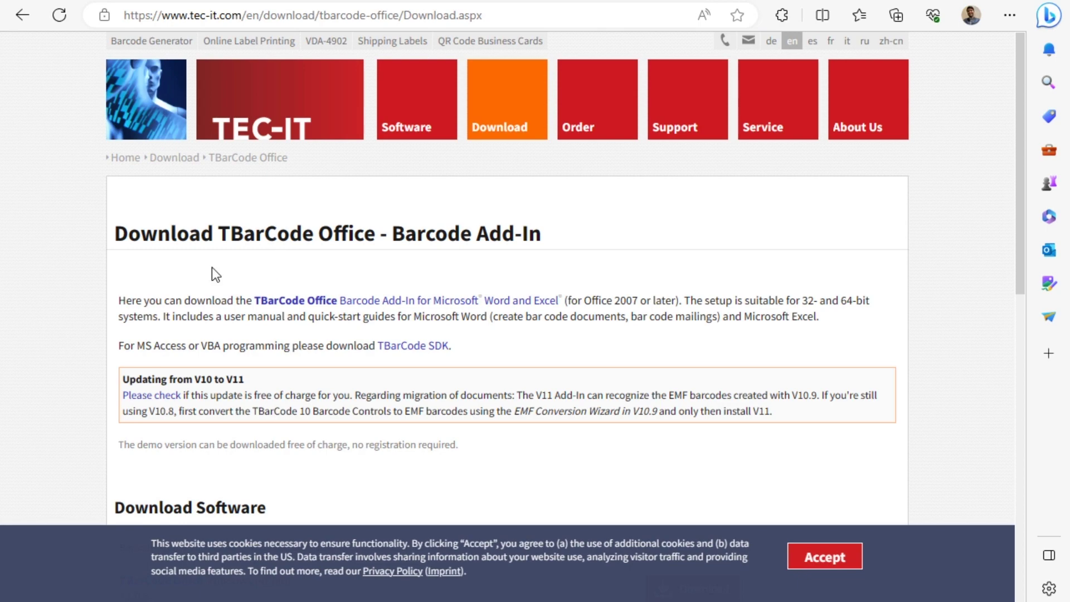
- Download the TBarCode Office 11.0.5 installer, TBarCodeOffice.exe, from the Download Software section
{"action": "scroll", "coordinate": [269, 280], "scroll_direction": "down", "scroll_amount": 3}
{"action": "scroll", "coordinate": [268, 280], "scroll_direction": "down", "scroll_amount": 3}
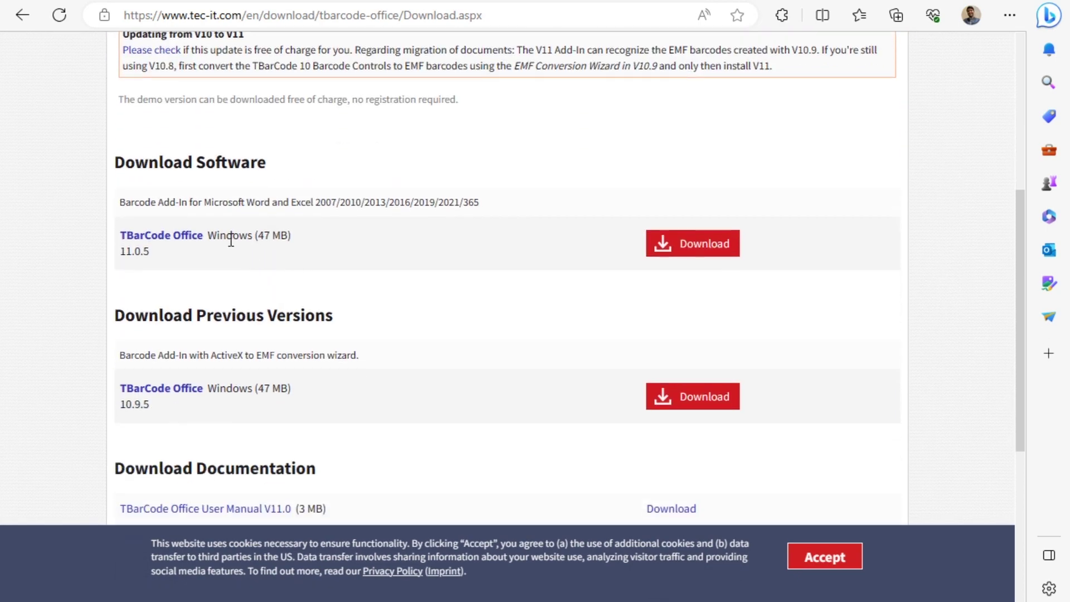
{"action": "left_click", "coordinate": [675, 254]}
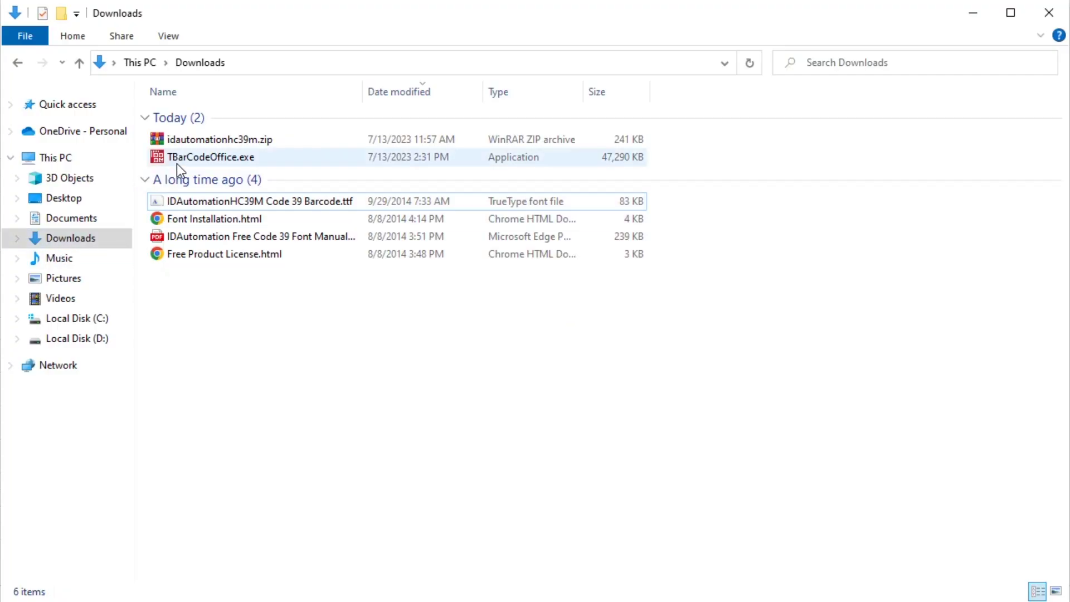
- Run TBarCodeOffice.exe, accept the license, install, and close setup with the example files left unopened
{"action": "double_click", "coordinate": [209, 158]}
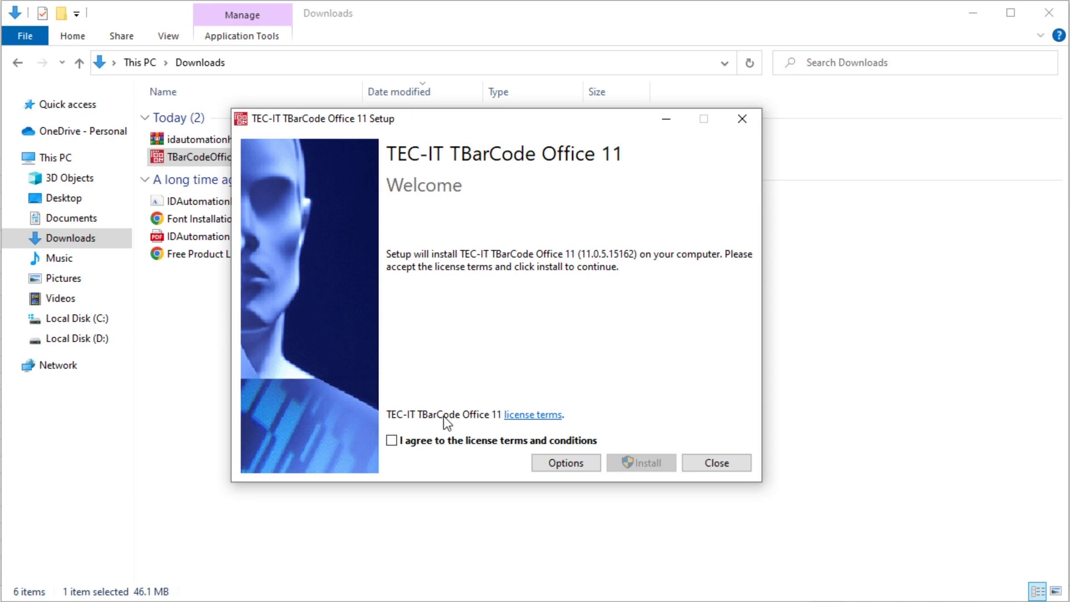
{"action": "left_click", "coordinate": [392, 441]}
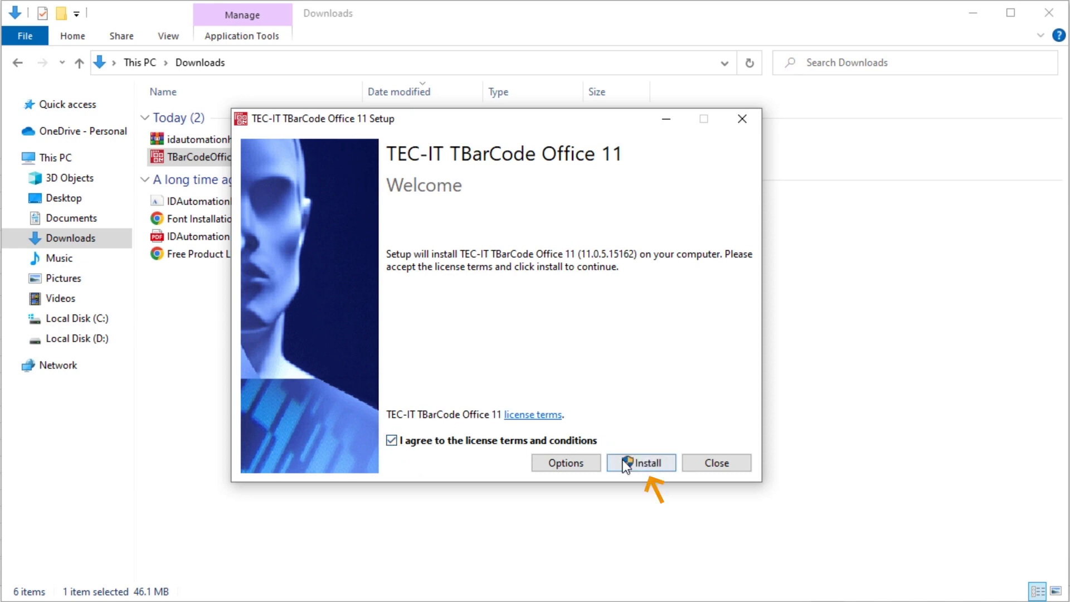
{"action": "left_click", "coordinate": [640, 466]}
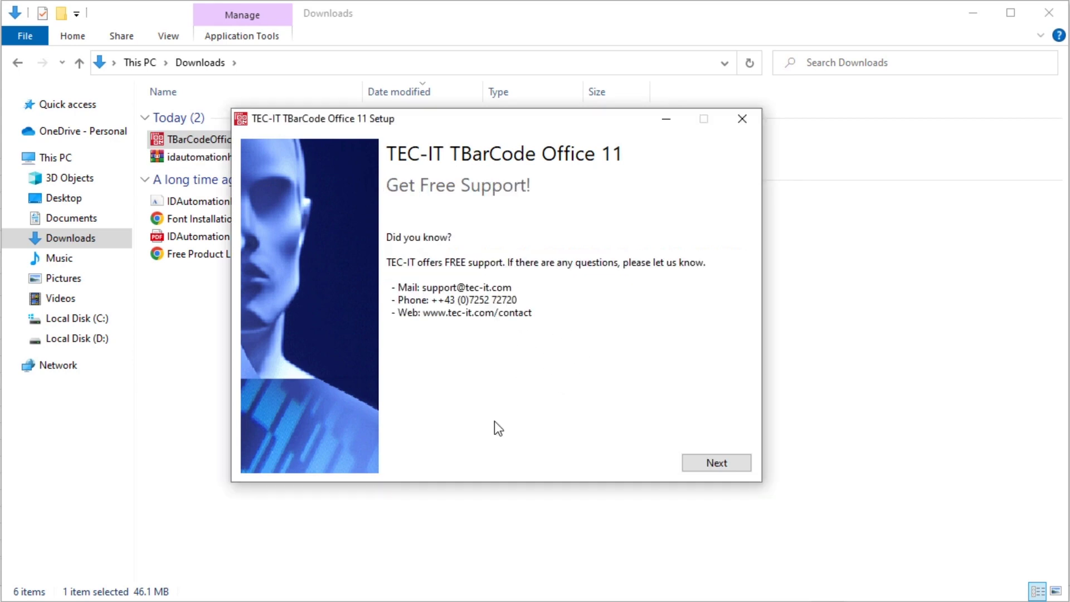
{"action": "left_click", "coordinate": [712, 466]}
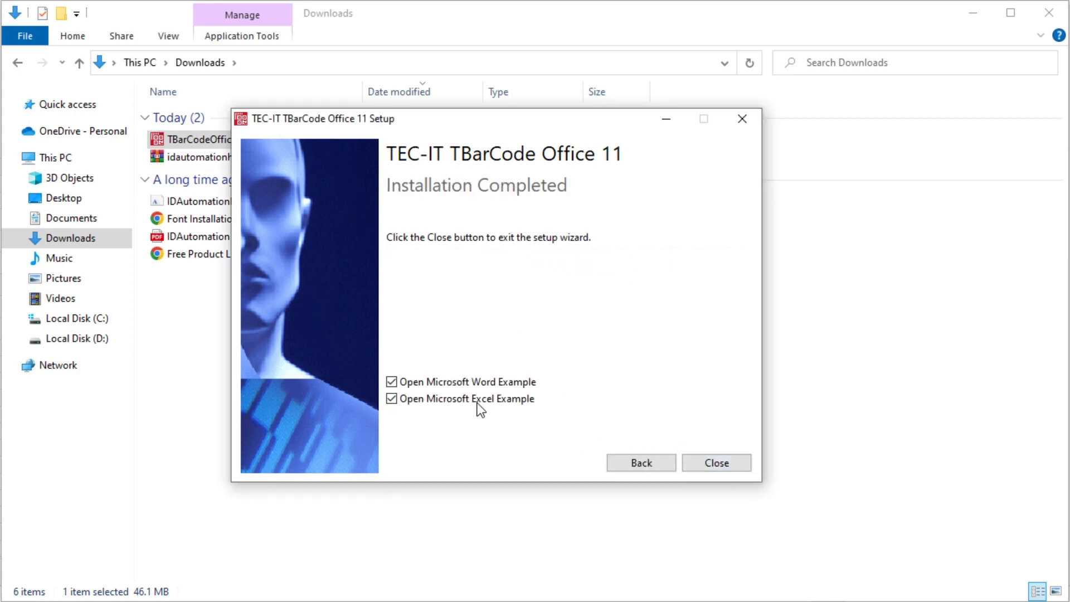
{"action": "left_click", "coordinate": [394, 399]}
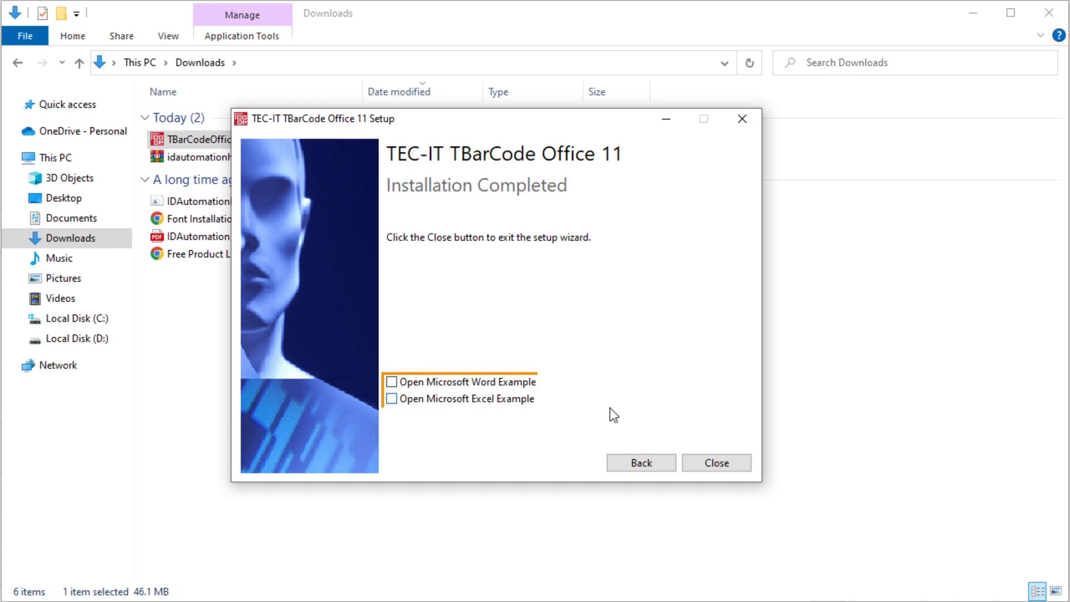
{"action": "left_click", "coordinate": [709, 466]}
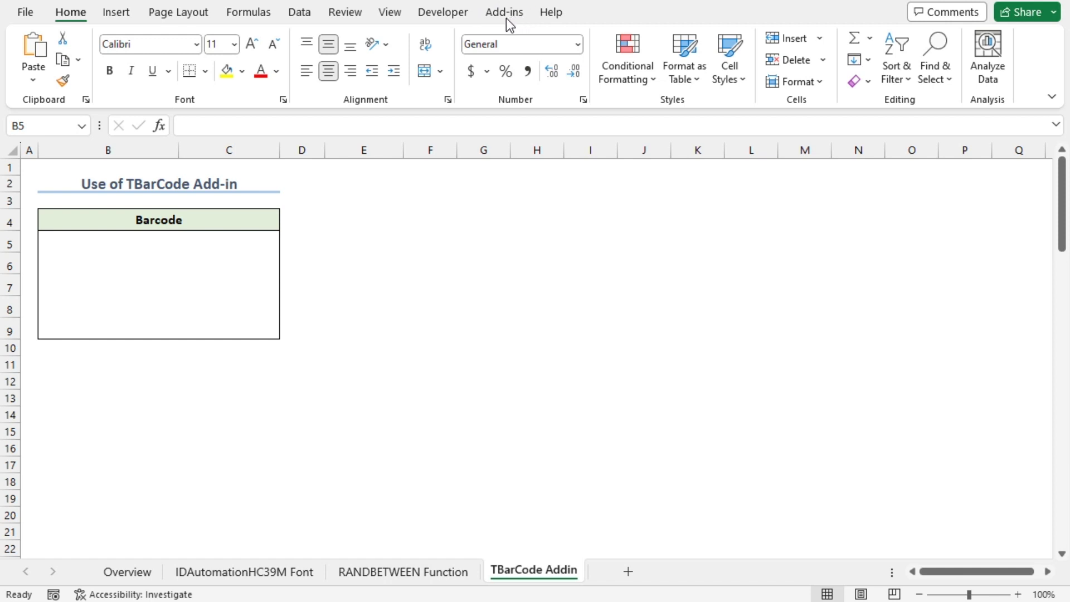
- Show the TBarCode Office panel from the Add-ins tab
{"action": "left_click", "coordinate": [504, 14]}
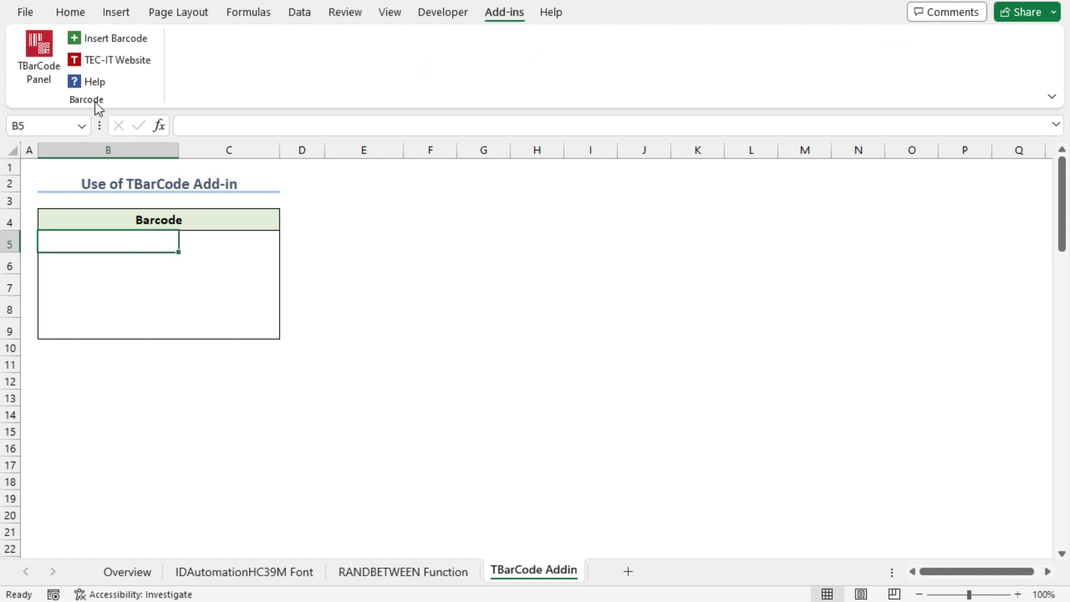
{"action": "left_click", "coordinate": [40, 75]}
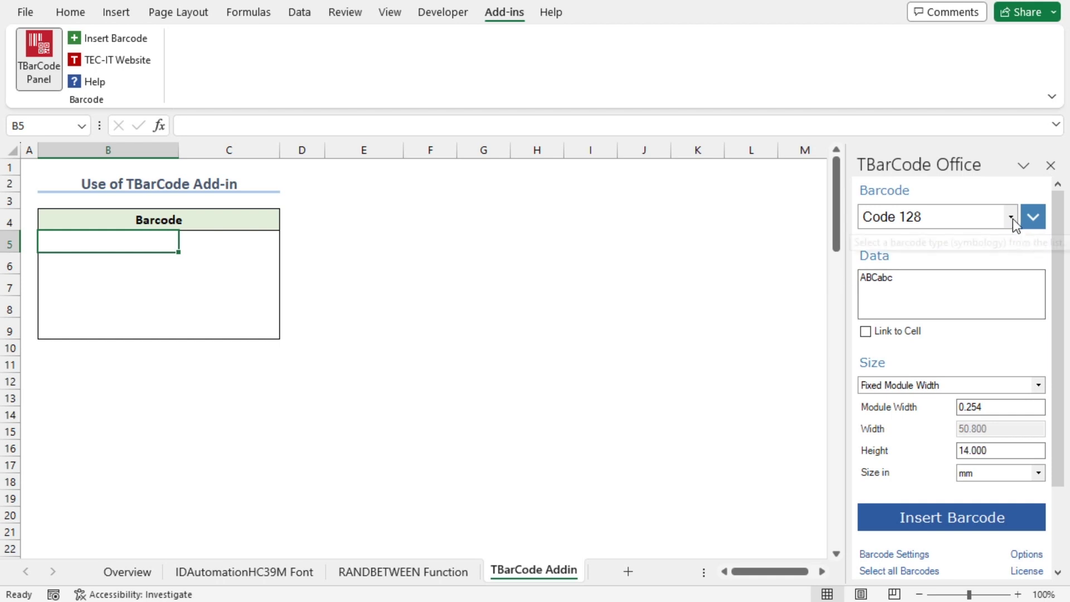
- Insert a Code 128 barcode with data 018A6125BN and Fixed Module Width sizing at B5
{"action": "left_click", "coordinate": [1012, 219]}
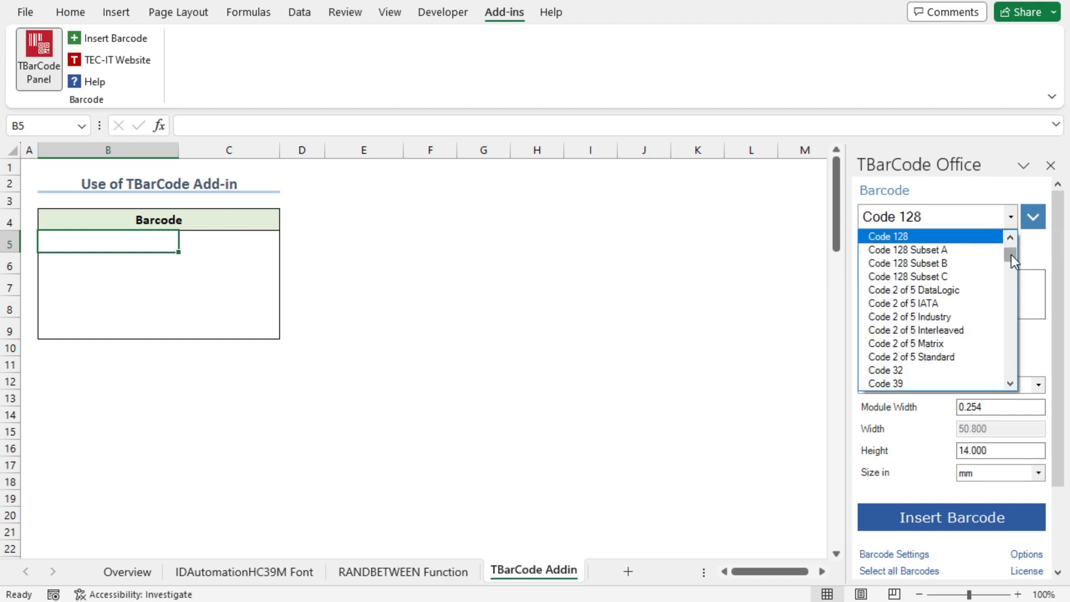
{"action": "mouse_move", "coordinate": [1012, 255]}
{"action": "left_mouse_down"}
{"action": "mouse_move", "coordinate": [1016, 306]}
{"action": "mouse_move", "coordinate": [1011, 246]}
{"action": "left_mouse_up"}
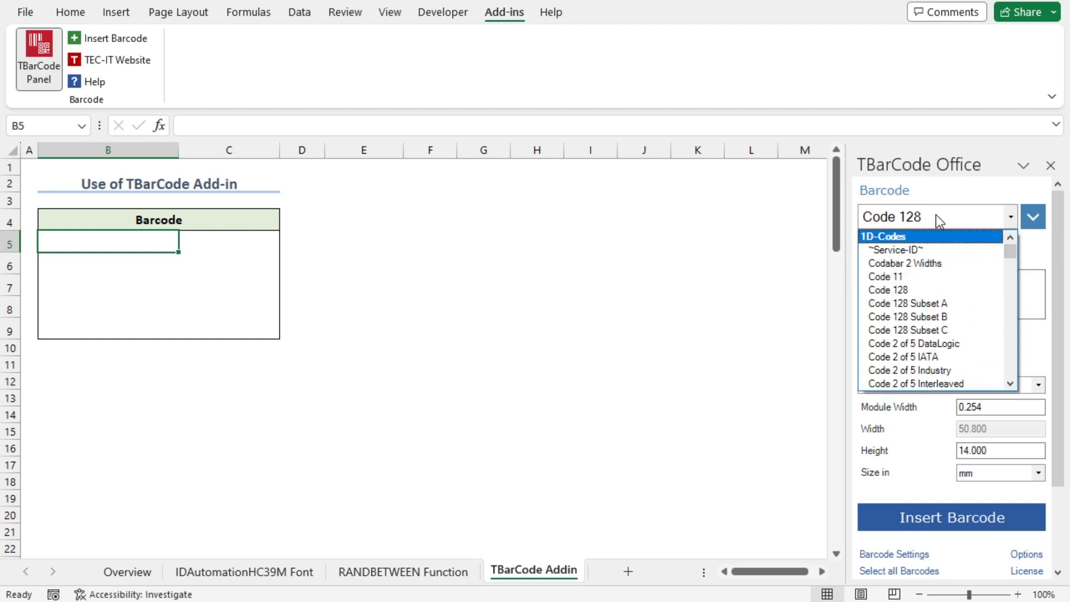
{"action": "left_click", "coordinate": [1012, 216]}
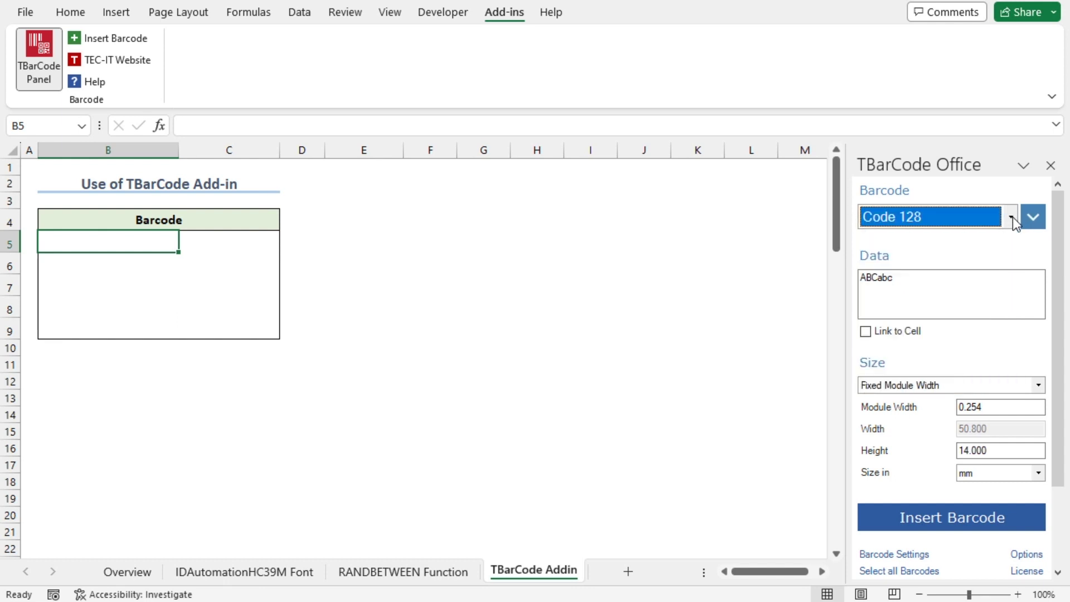
{"action": "left_click_drag", "start_coordinate": [898, 278], "coordinate": [864, 282]}
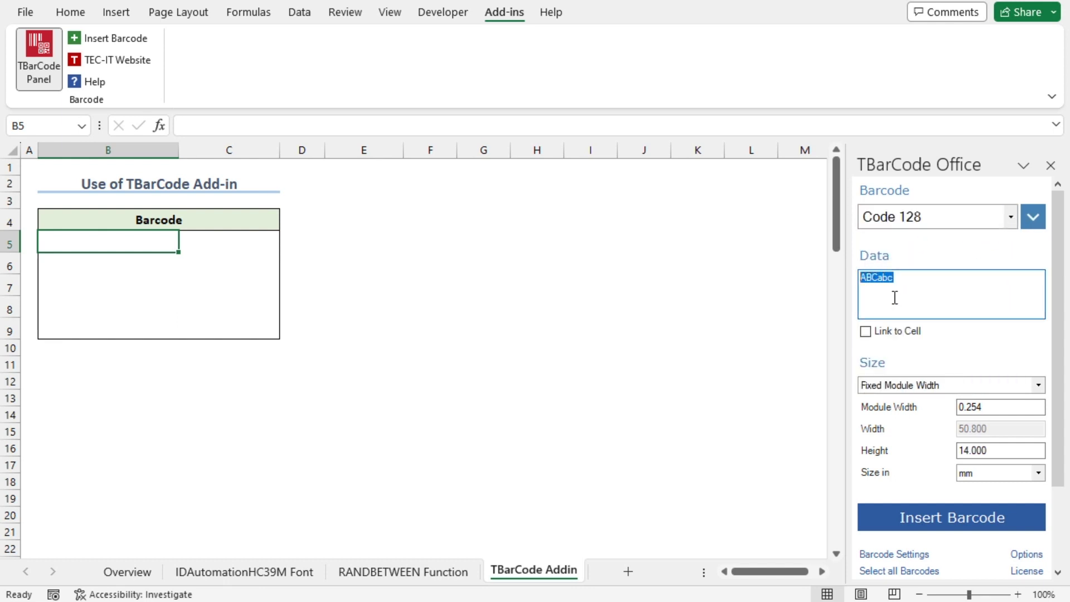
{"action": "type", "text": "018A6125BN"}
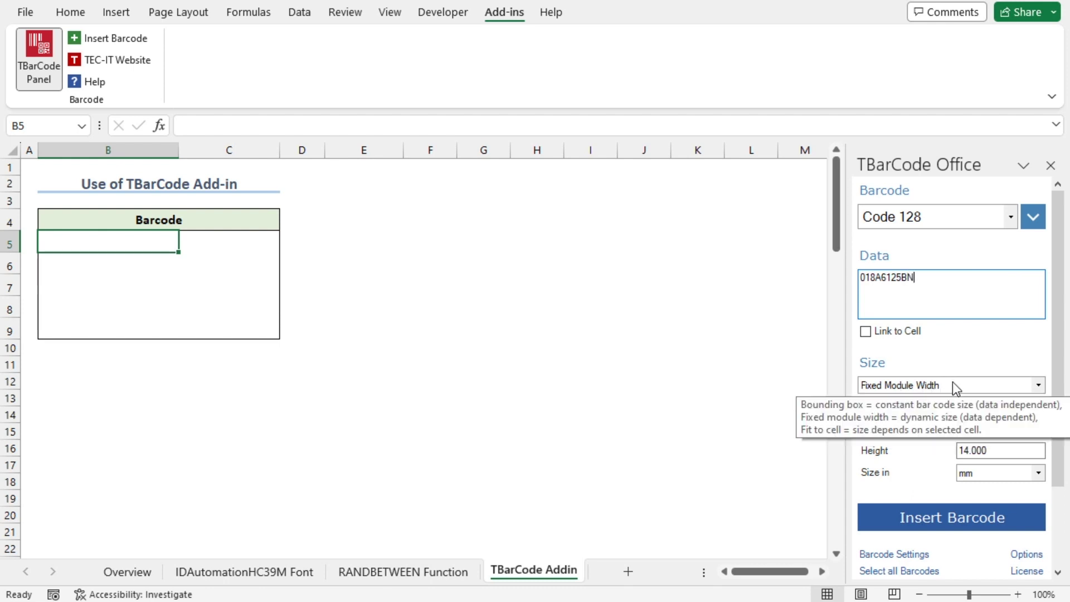
{"action": "left_click", "coordinate": [1039, 384]}
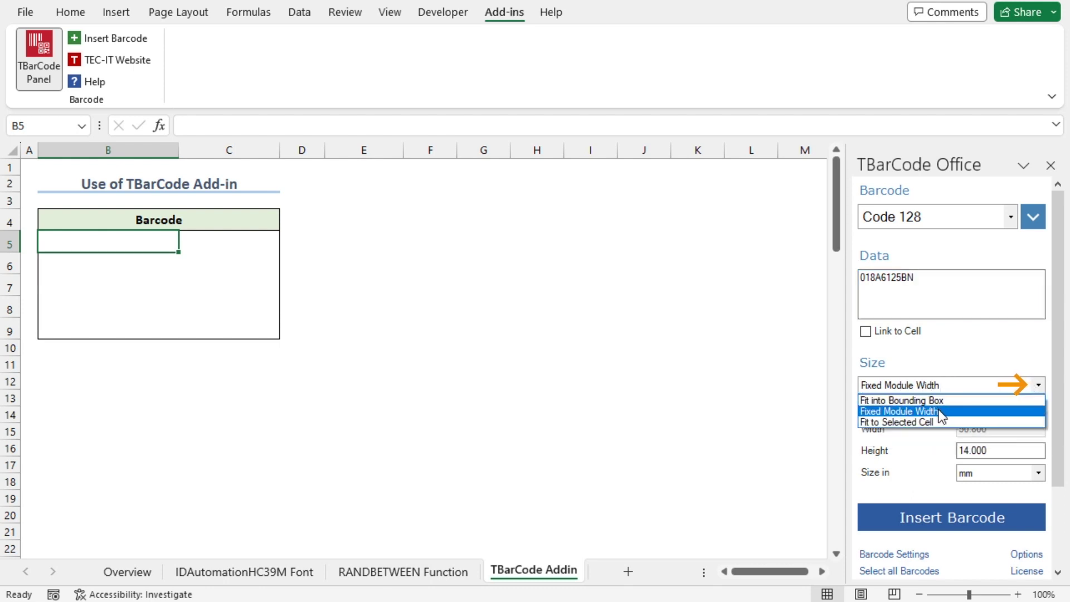
{"action": "left_click", "coordinate": [1006, 413]}
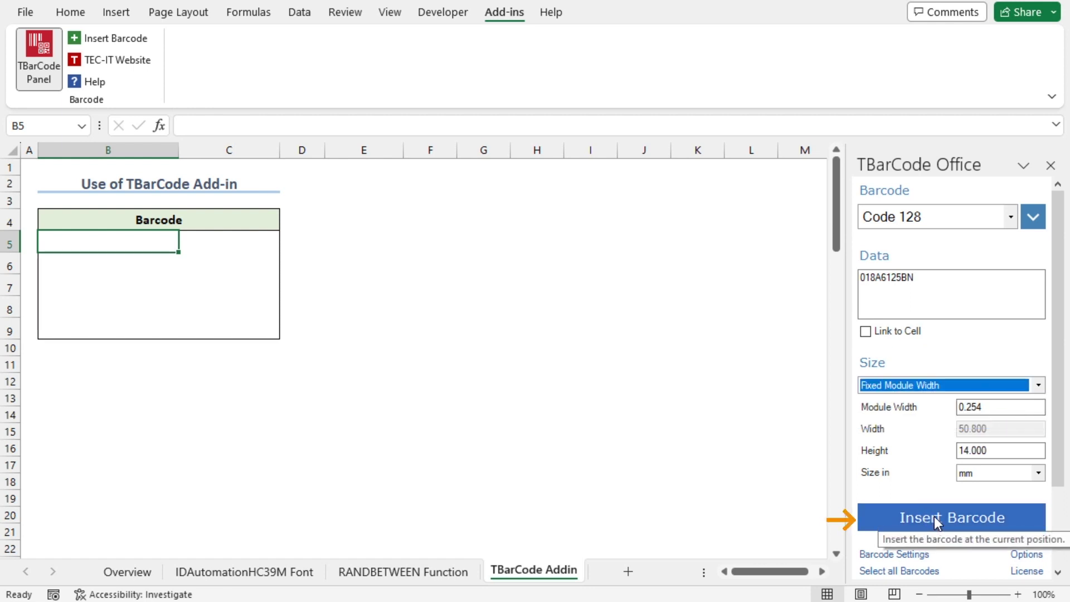
{"action": "left_click", "coordinate": [934, 516]}
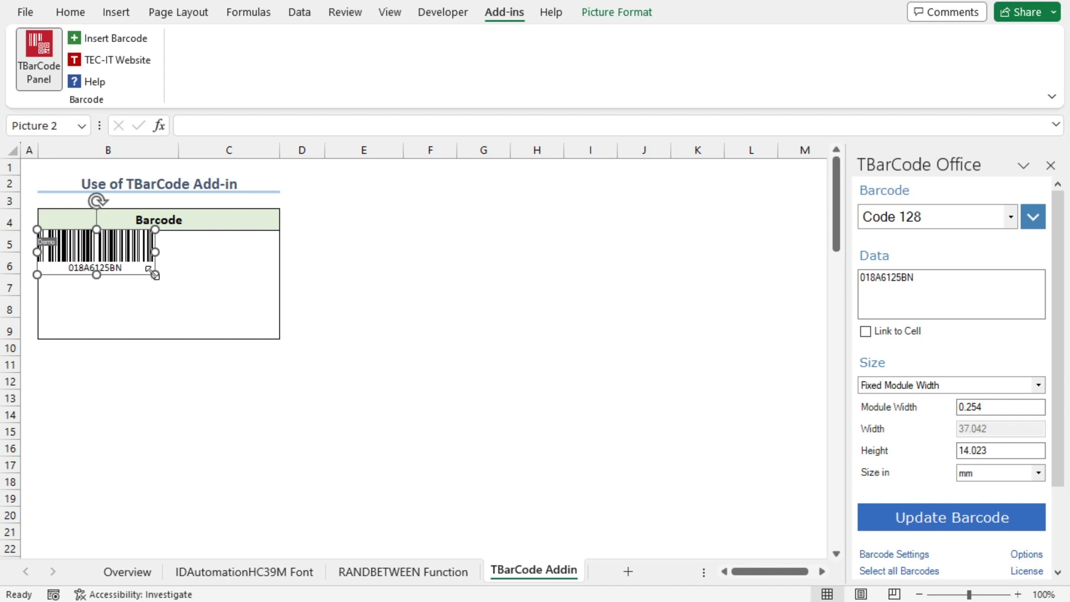
- Resize the barcode image to 37.042 mm wide by 24.342 mm high to fill the Barcode box
{"action": "left_click_drag", "start_coordinate": [154, 274], "coordinate": [182, 307]}
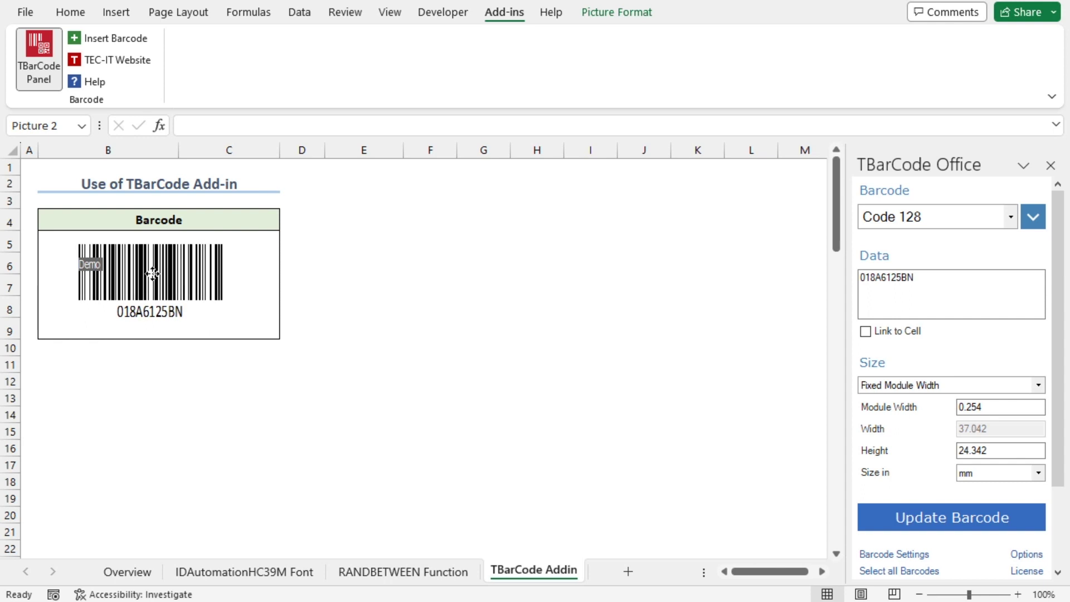